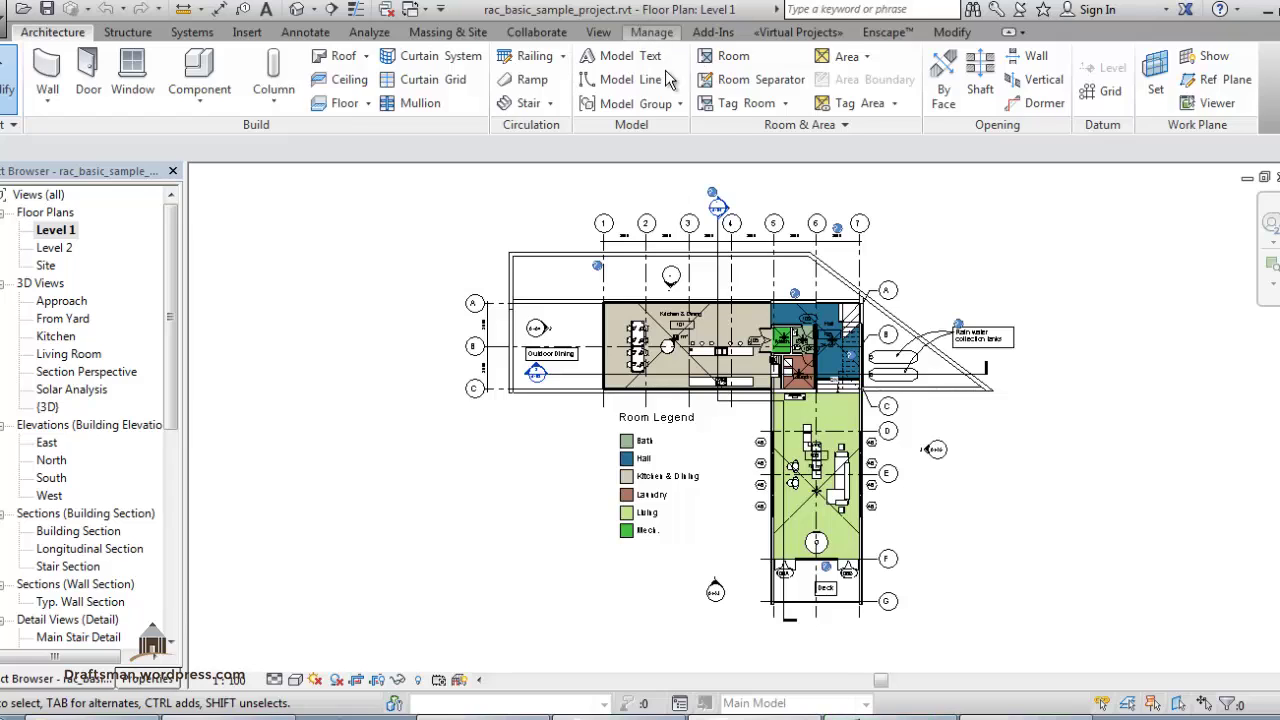
# Switch the ribbon to the Manage tab while keeping the Level 1 floor plan in view
pyautogui.click(651, 32)
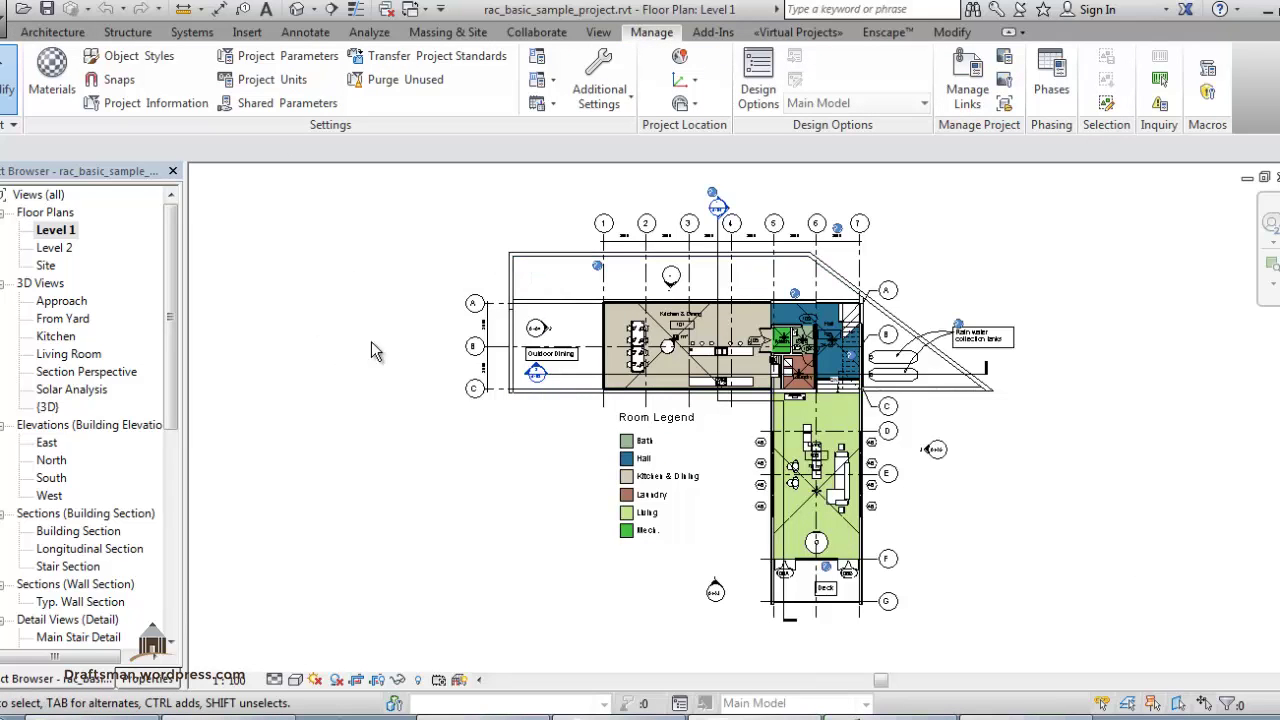
# Open Object Styles and select the Walls row in the Model Objects list
pyautogui.click(155, 58)
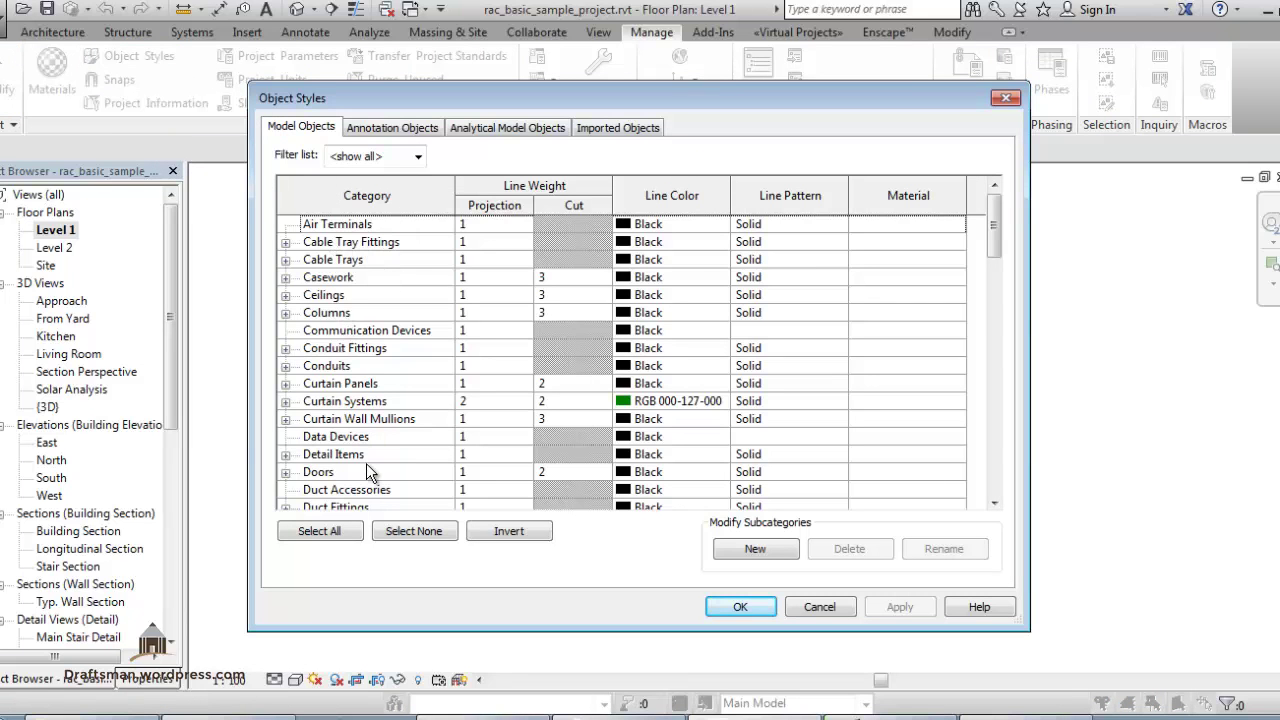
pyautogui.click(368, 464)
pyautogui.scroll(-4, 390, 467)
pyautogui.scroll(-4, 430, 465)
pyautogui.scroll(-5, 438, 457)
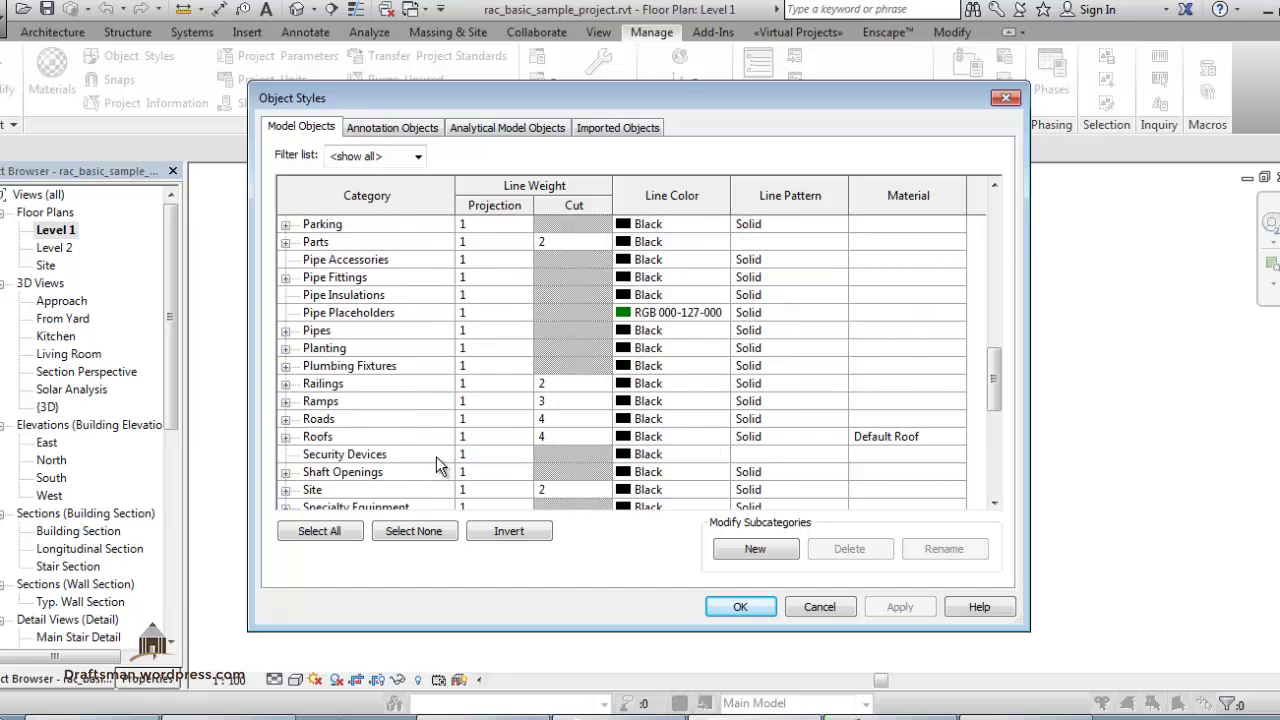
pyautogui.scroll(-5, 450, 470)
pyautogui.scroll(-2, 467, 484)
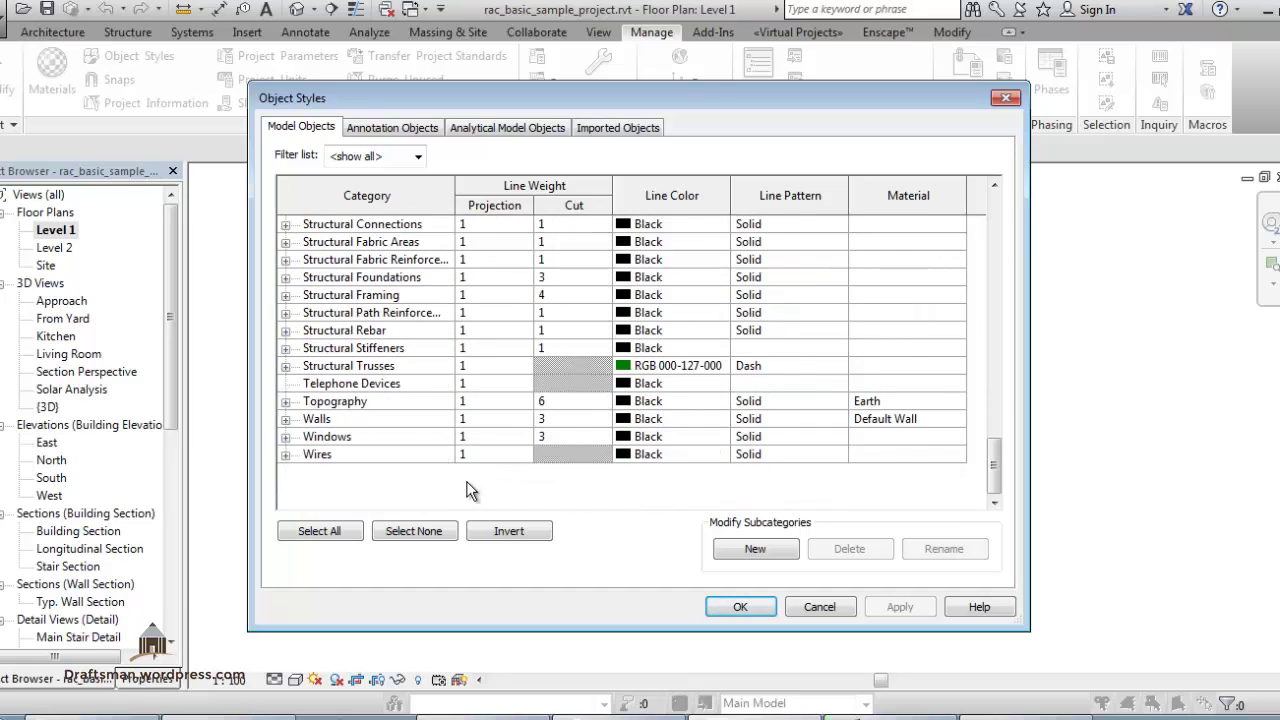
pyautogui.click(371, 424)
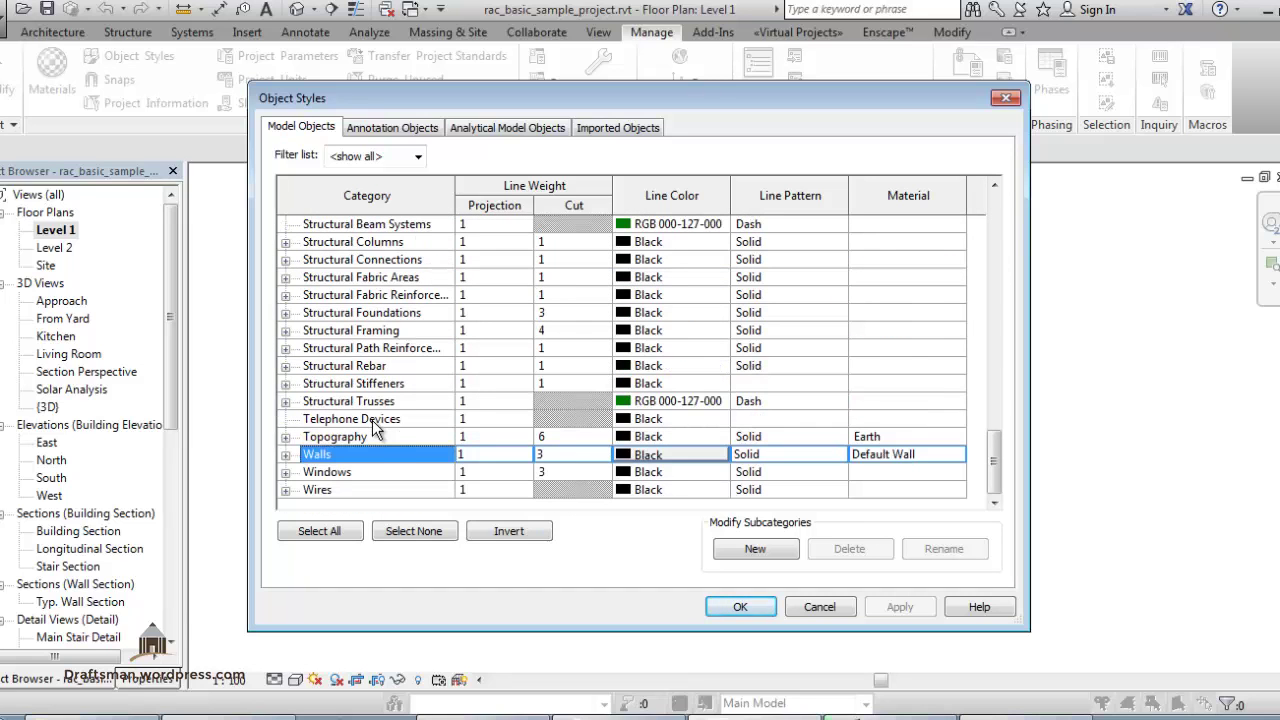
# Enter 4 as the Walls projection and cut line weights and confirm the dialog
pyautogui.click(483, 455)
pyautogui.write('4')
pyautogui.click(524, 456)
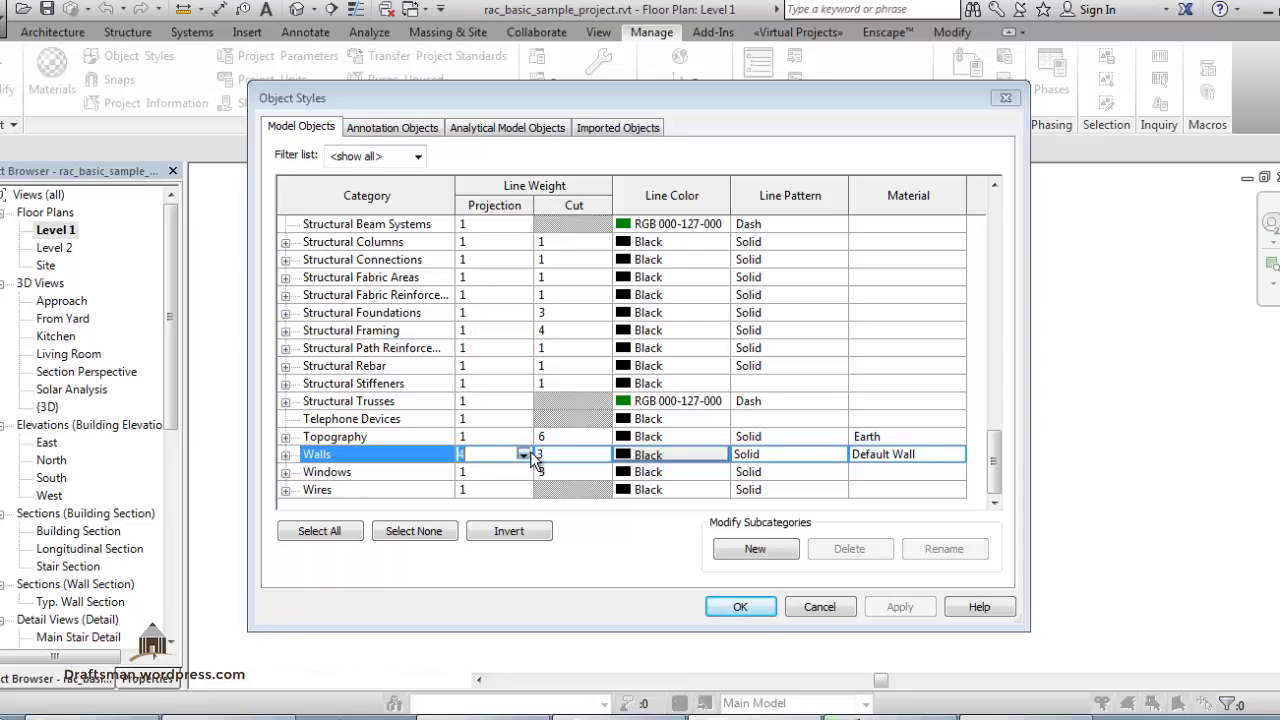
pyautogui.scroll(-3, 520, 505)
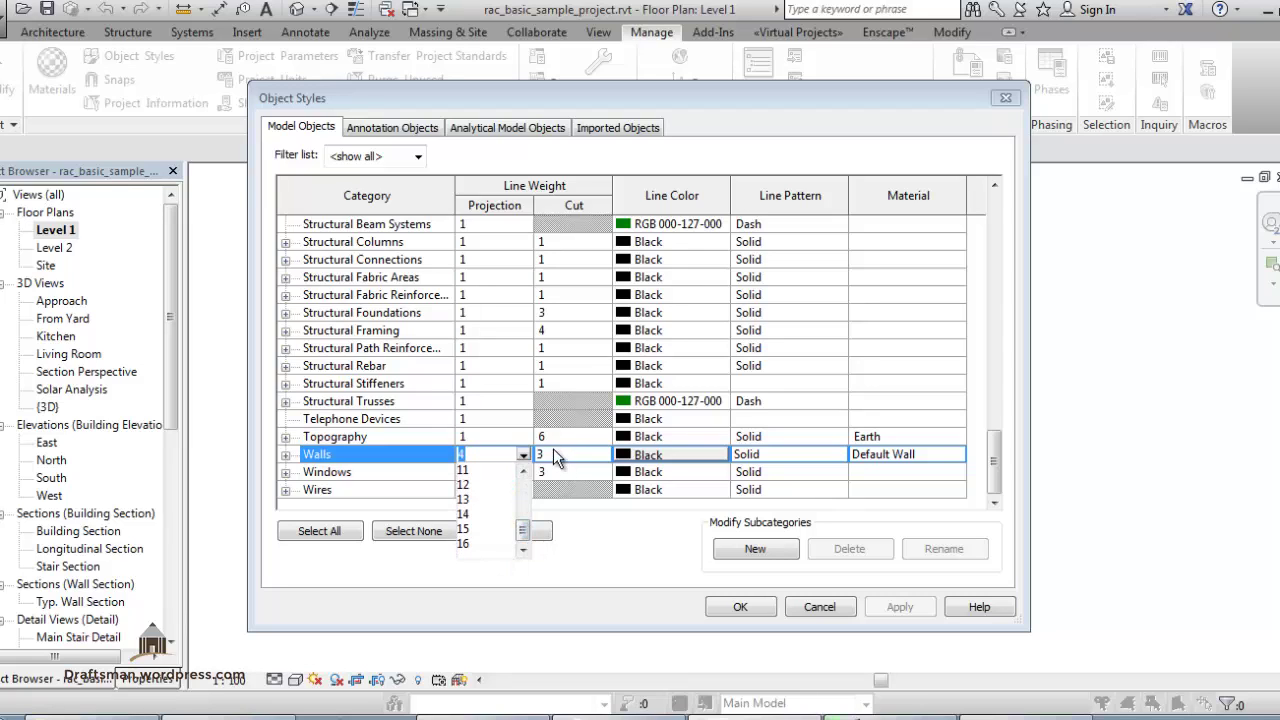
pyautogui.press('Escape')
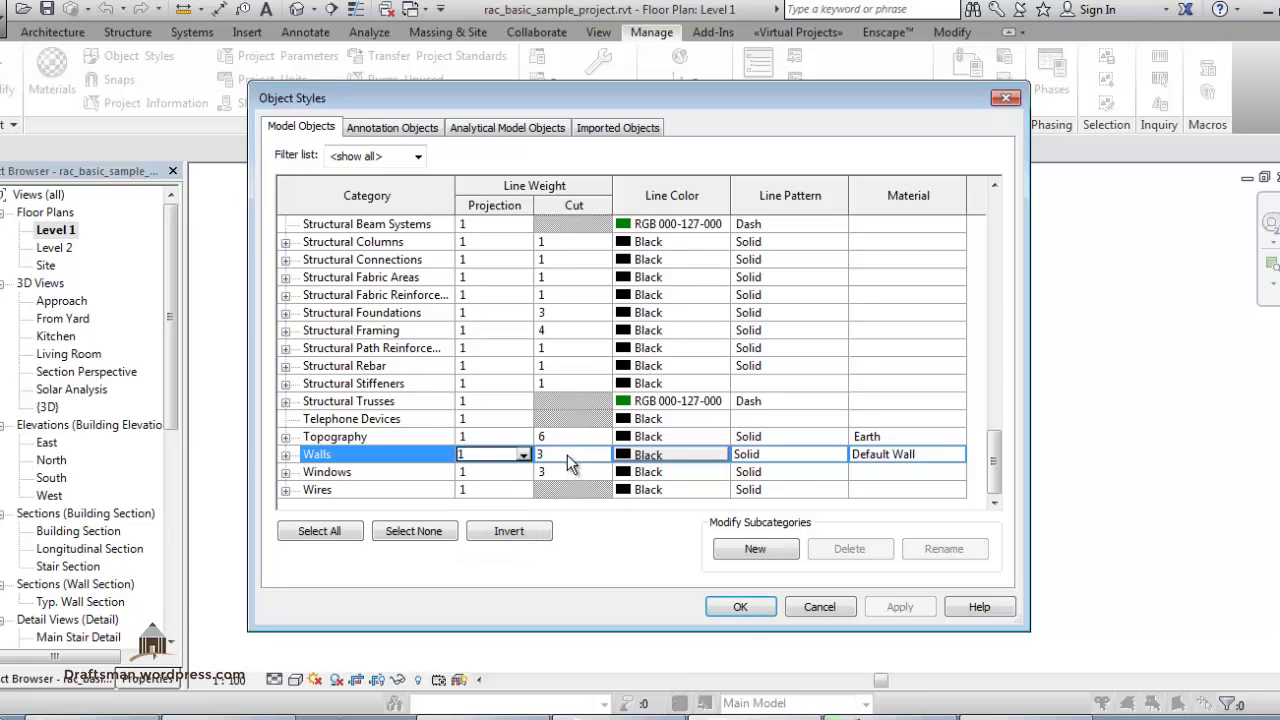
pyautogui.click(570, 454)
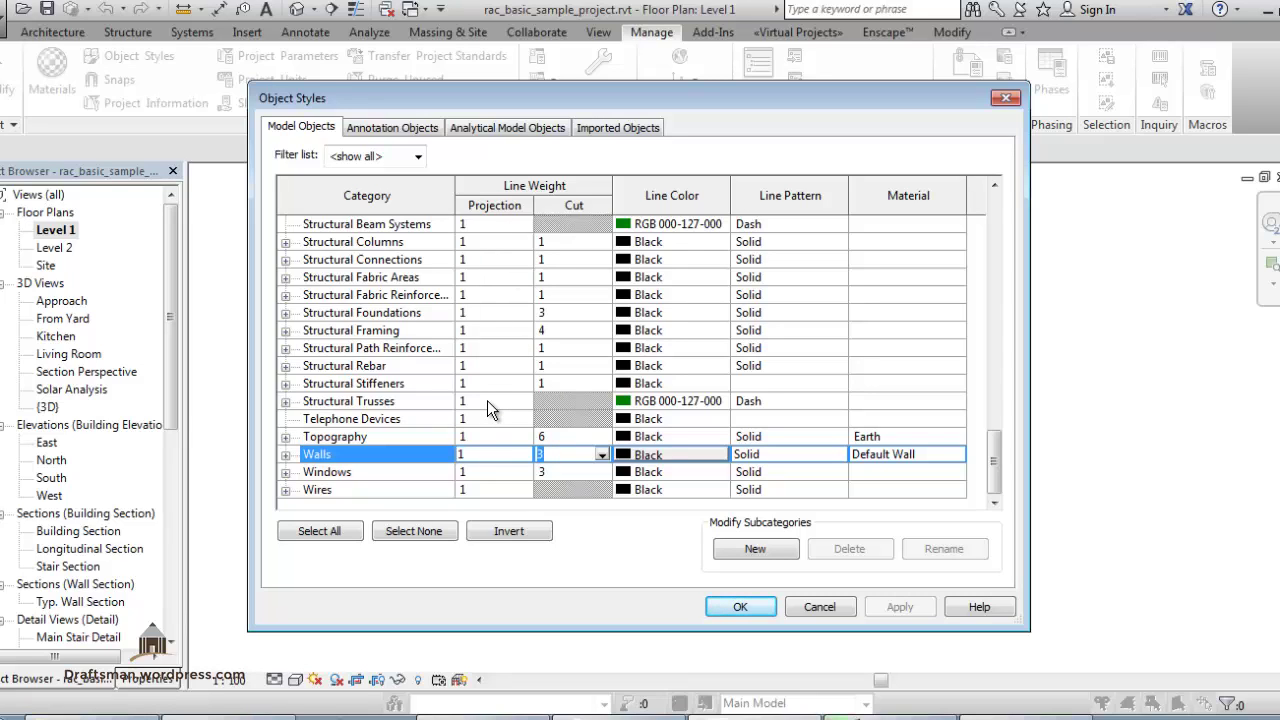
pyautogui.click(494, 456)
pyautogui.write('4')
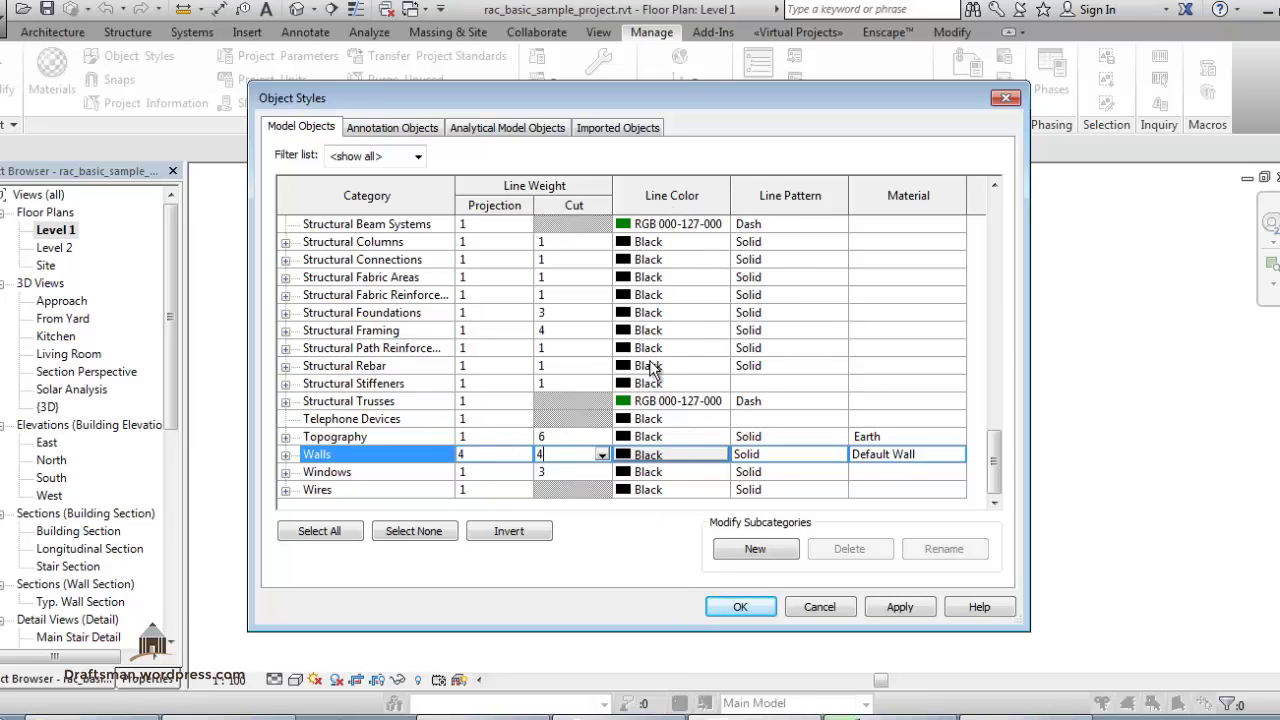
pyautogui.click(740, 607)
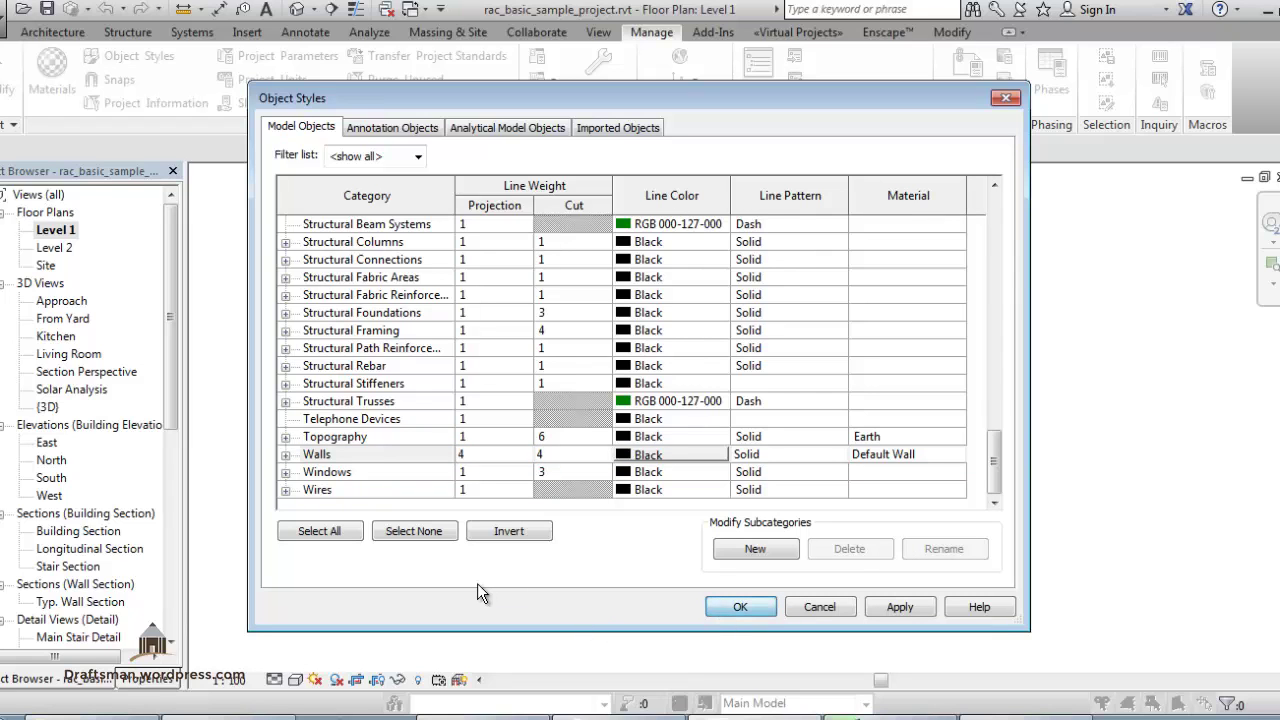
pyautogui.click(722, 607)
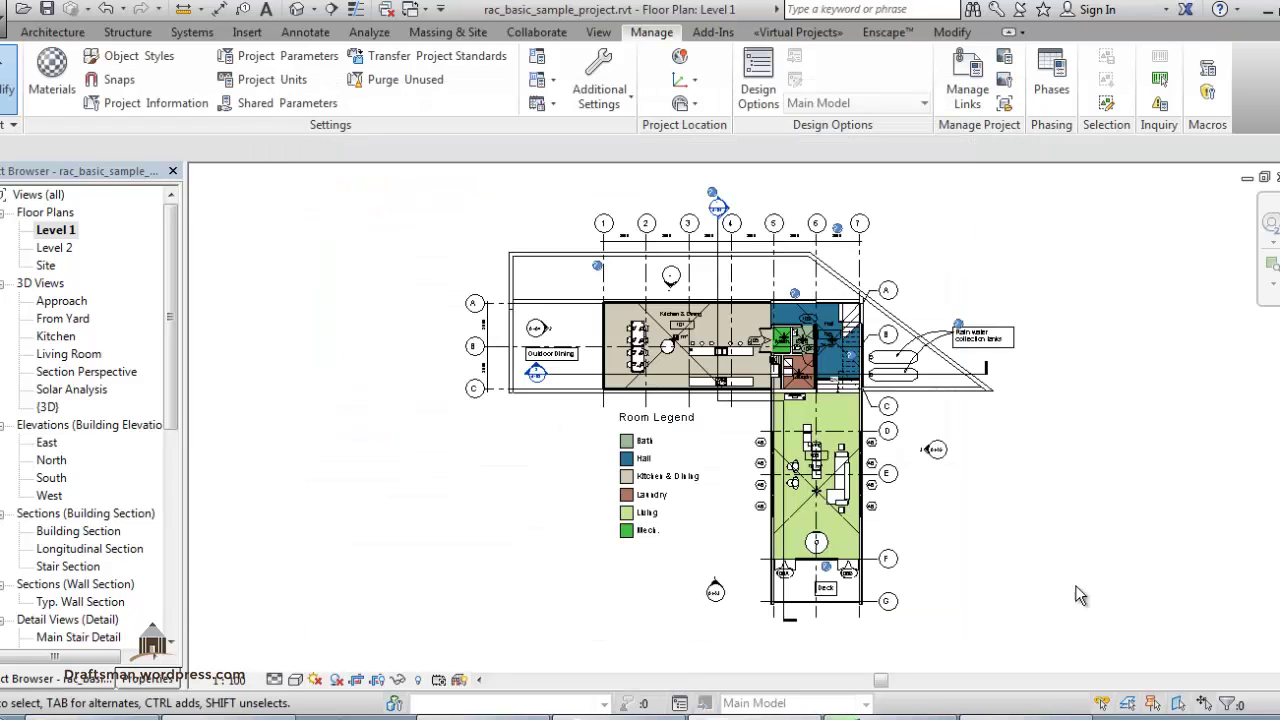
pyautogui.press('v')
pyautogui.press('g')
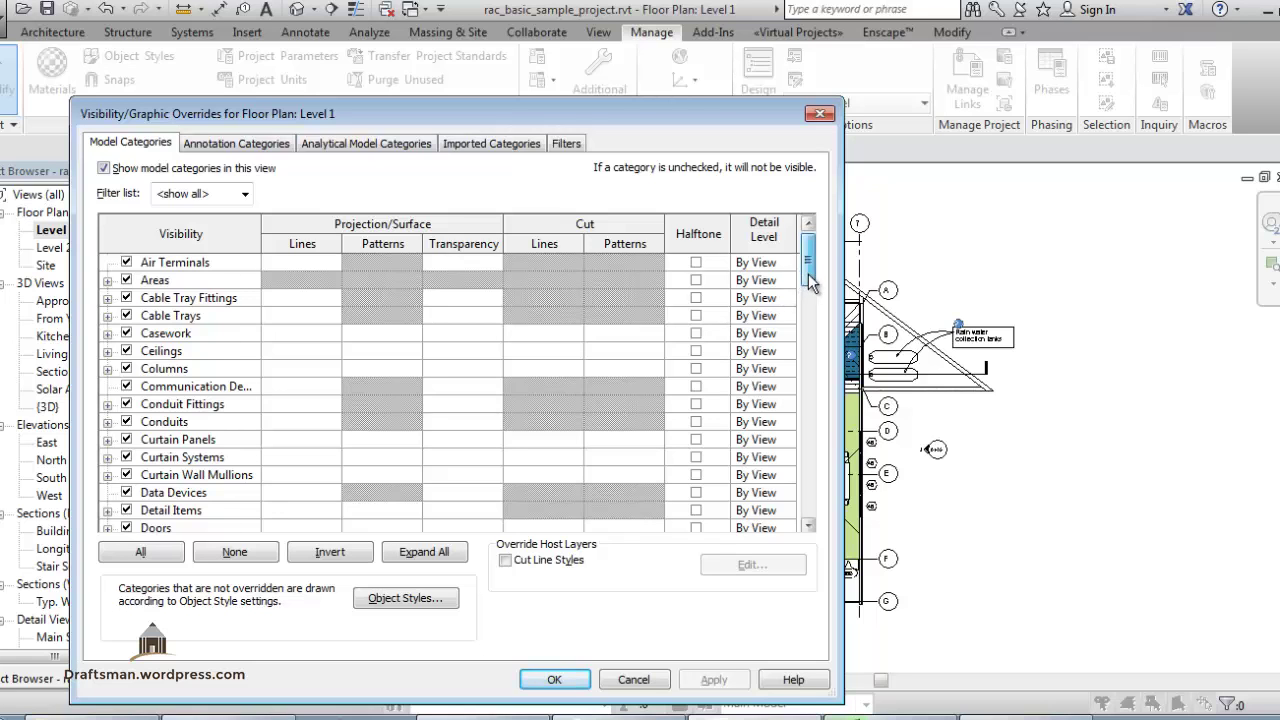
pyautogui.moveTo(808, 273); pyautogui.dragTo(787, 510)
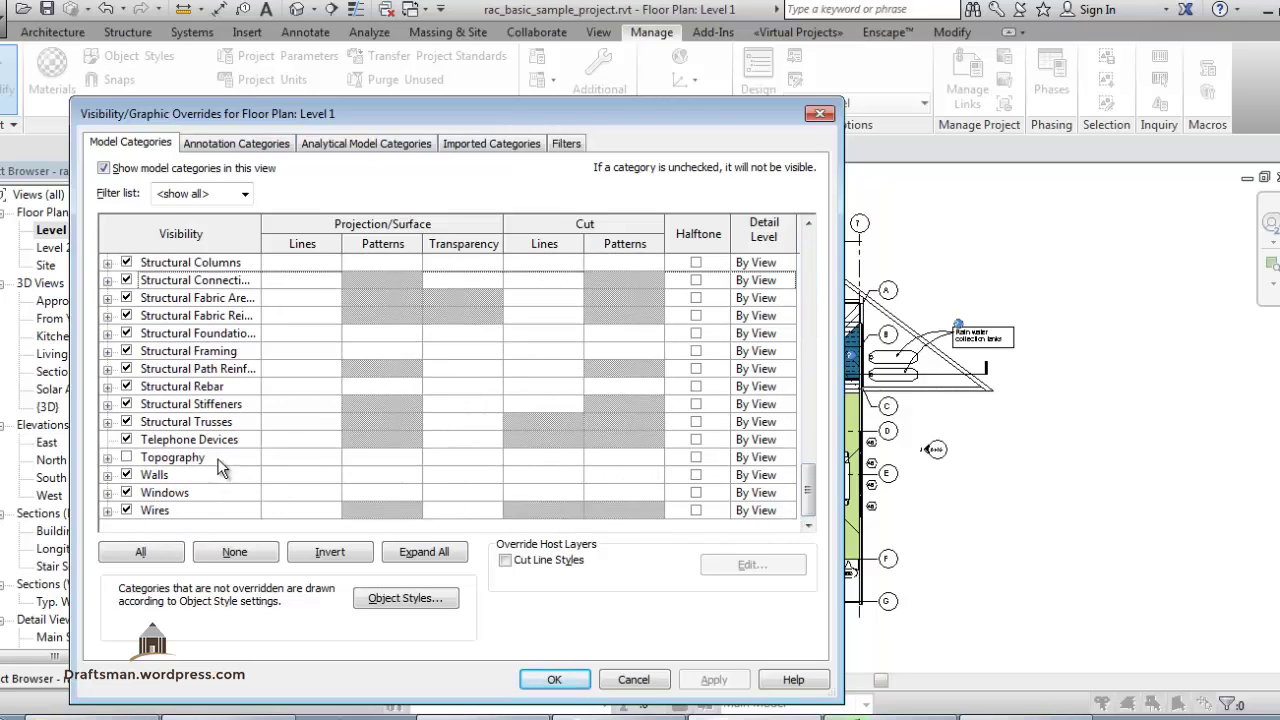
pyautogui.click(290, 468)
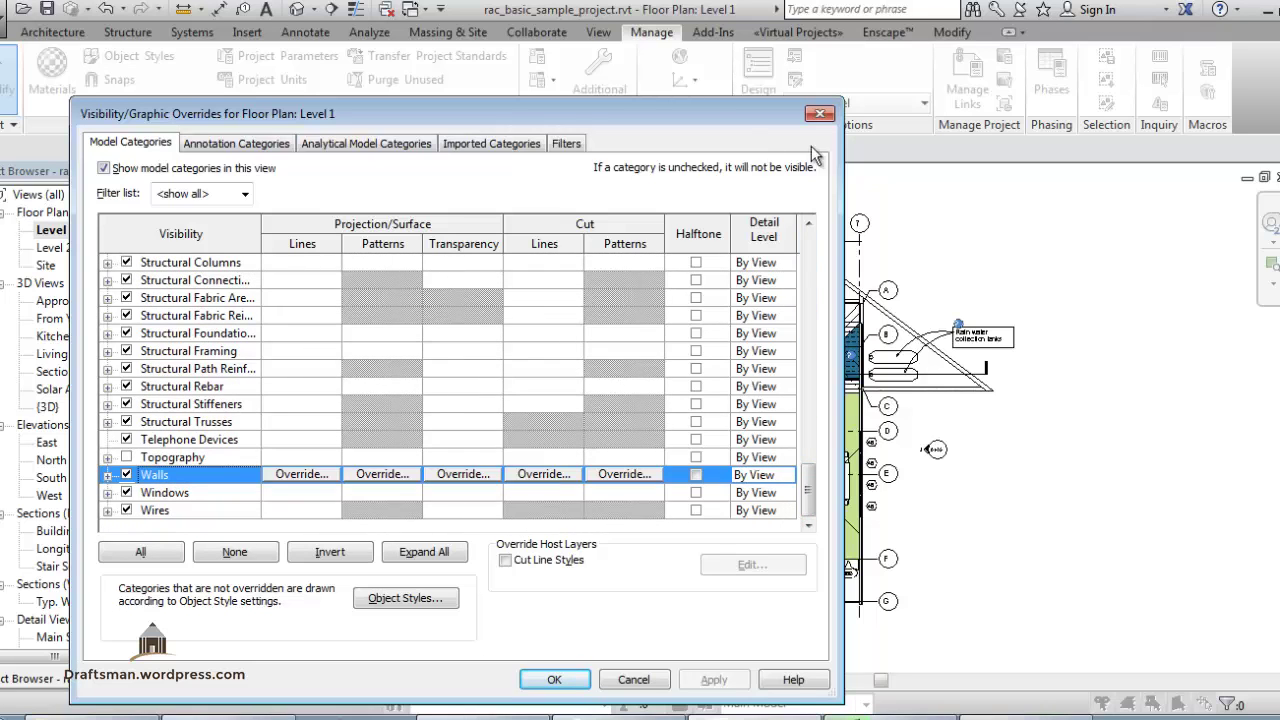
pyautogui.click(820, 114)
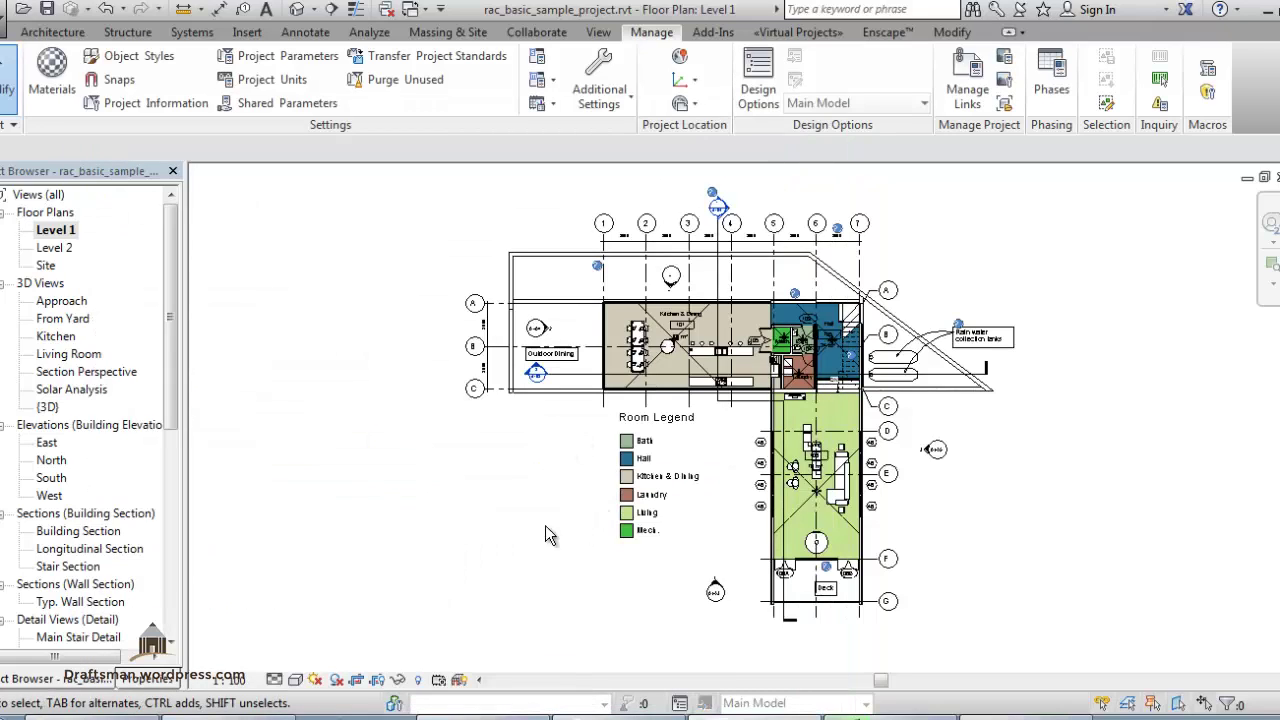
# Zoom to the kitchen and turn off Thin Lines so walls show thick
pyautogui.scroll(5, 724, 360)
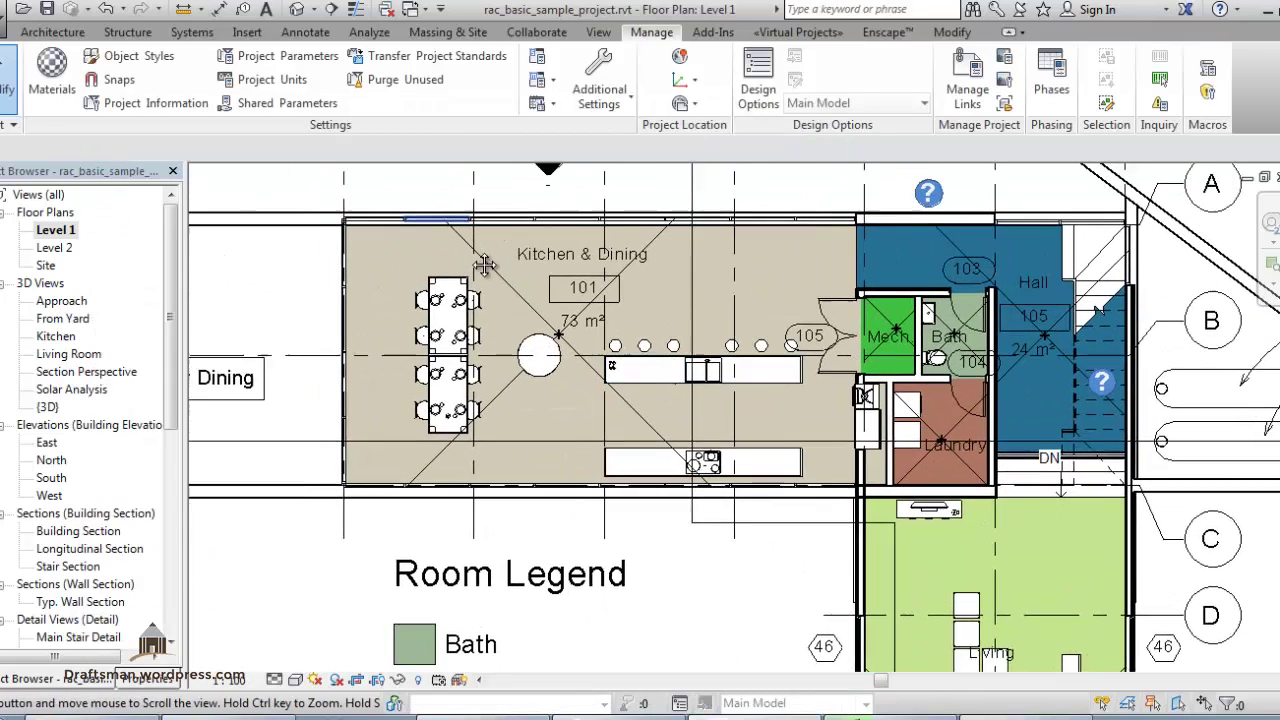
pyautogui.moveTo(484, 263); pyautogui.dragTo(513, 283, button='middle')
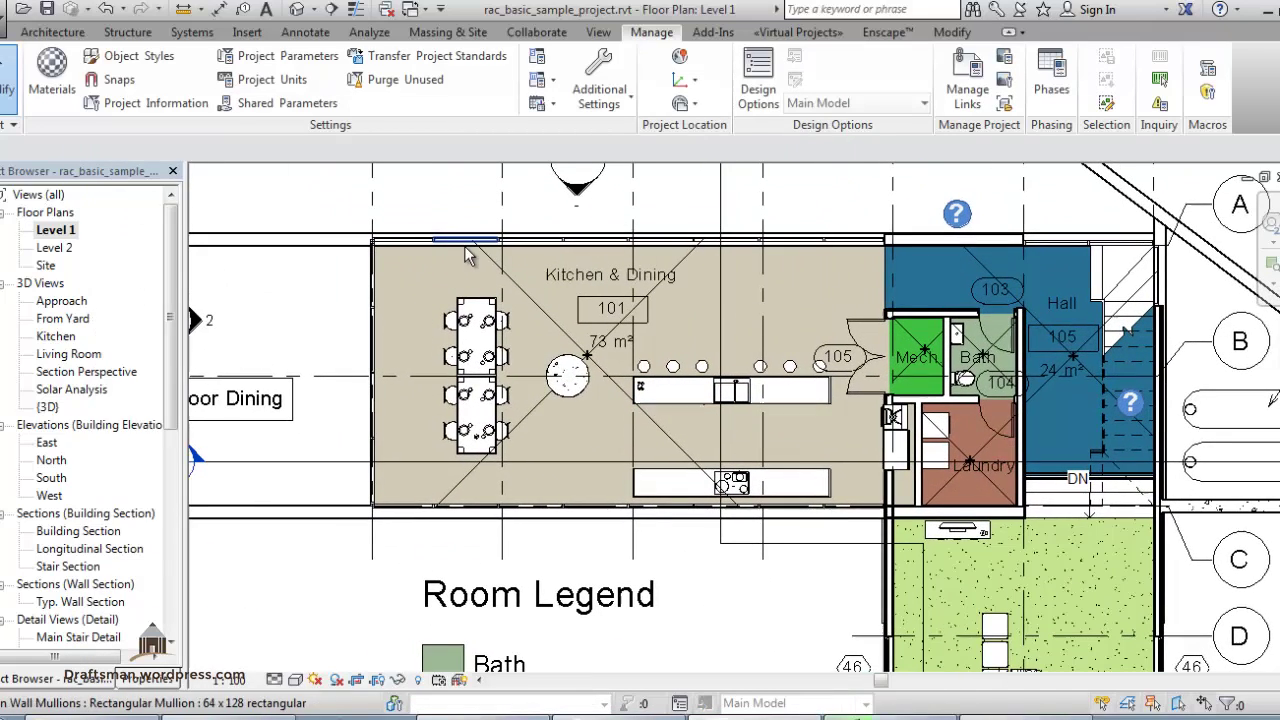
pyautogui.click(356, 10)
pyautogui.scroll(3, 294, 371)
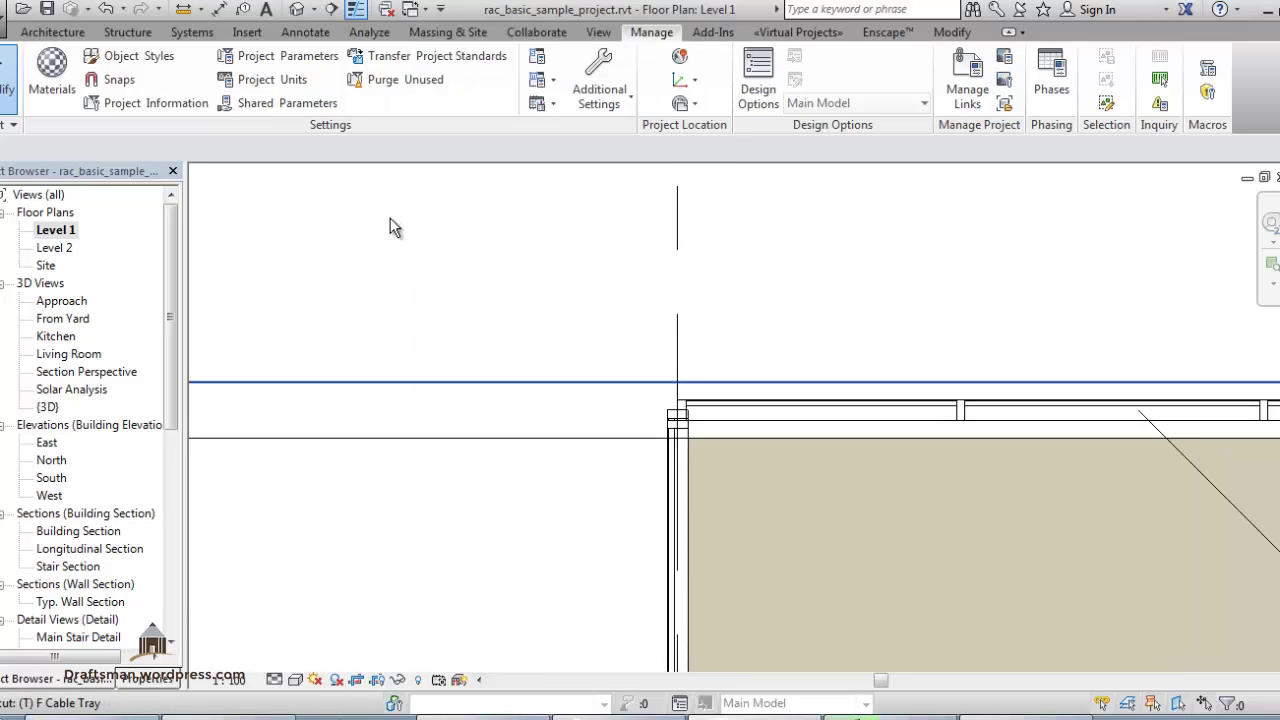
pyautogui.scroll(-2, 416, 265)
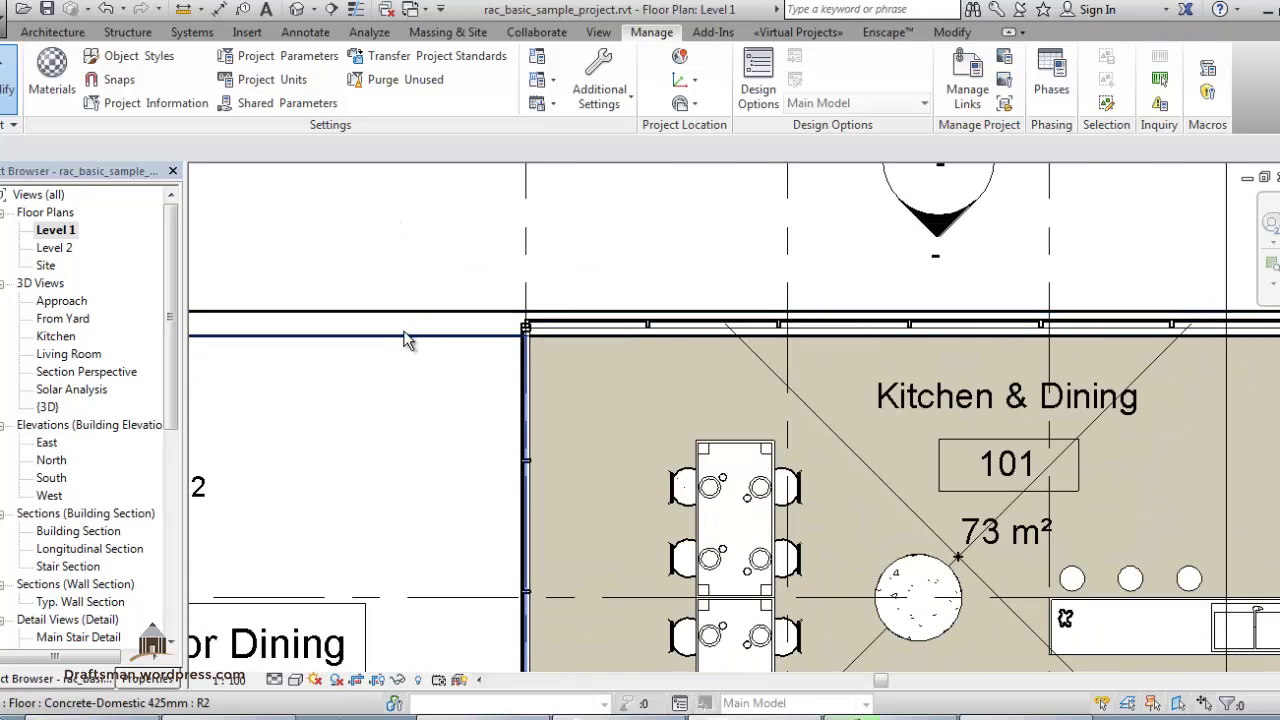
pyautogui.scroll(-3, 414, 314)
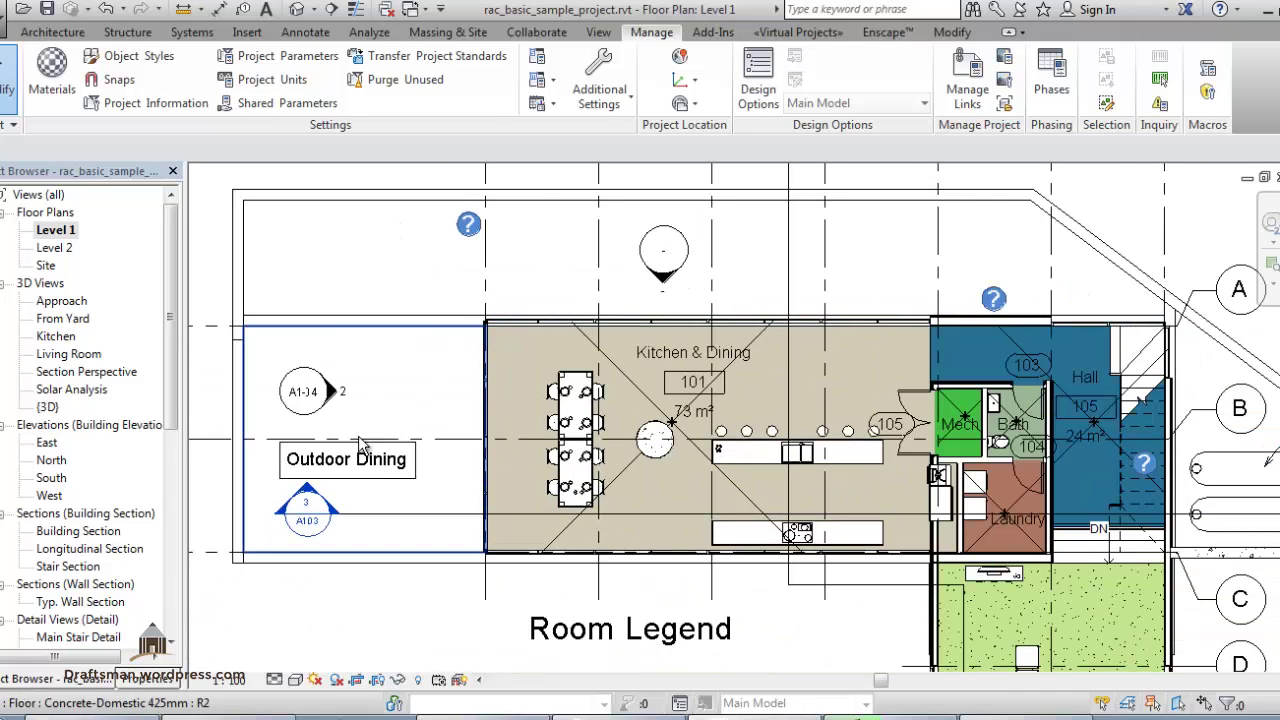
pyautogui.scroll(2, 981, 588)
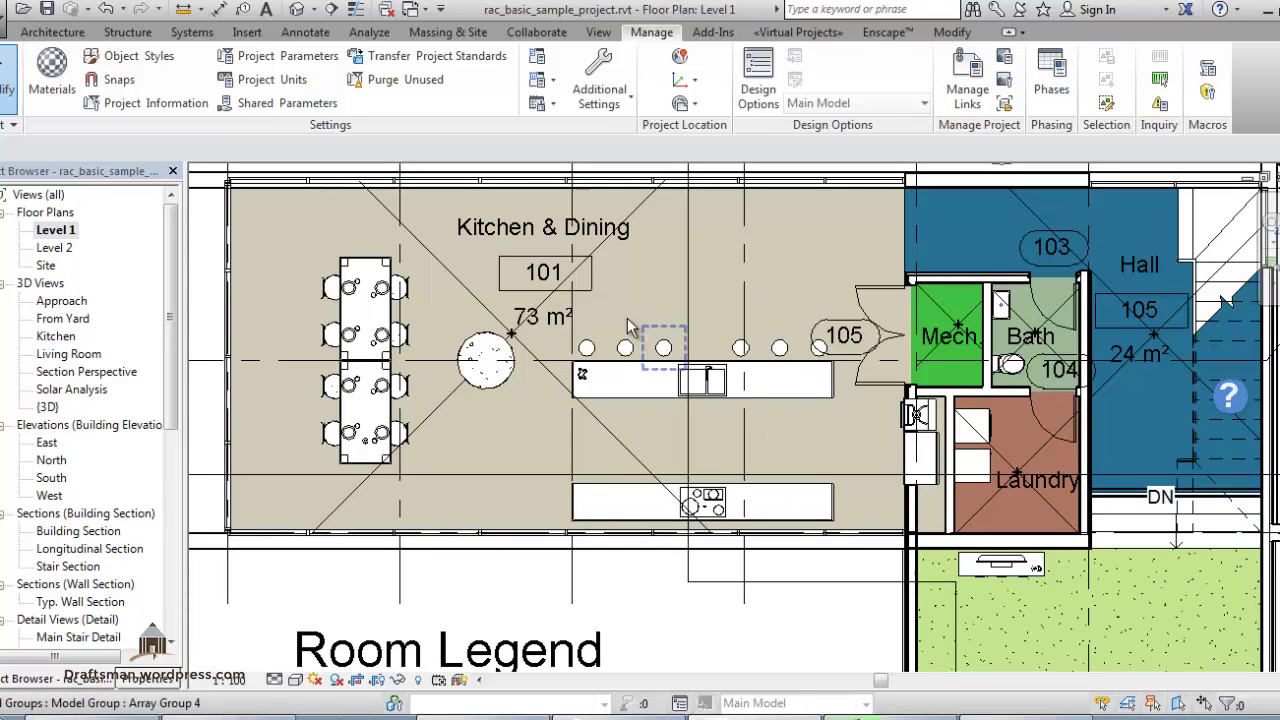
pyautogui.scroll(2, 515, 345)
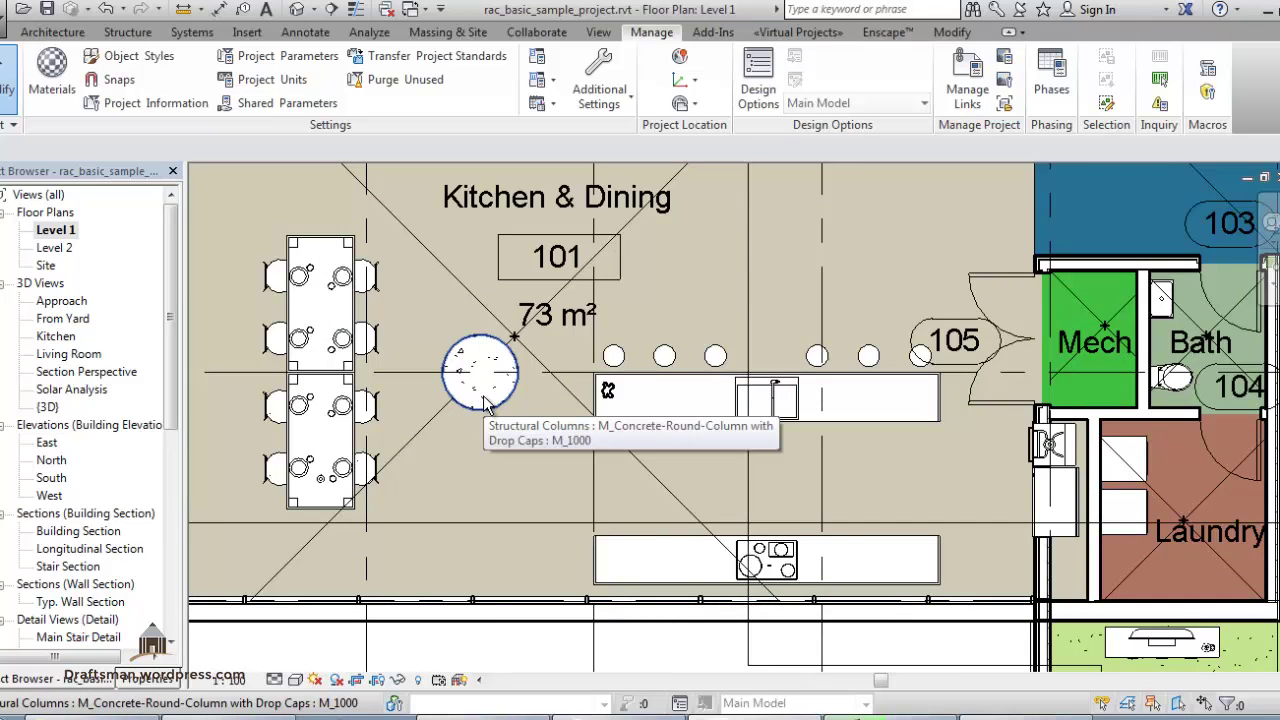
# Open Level 1's Visibility/Graphic Overrides with VG and browse the structural categories
pyautogui.press('v')
pyautogui.press('g')
pyautogui.scroll(-10, 473, 421)
pyautogui.click(440, 414)
# Uncheck Structural Columns in the Level 1 visibility overrides and confirm with OK
pyautogui.scroll(-1, 325, 488)
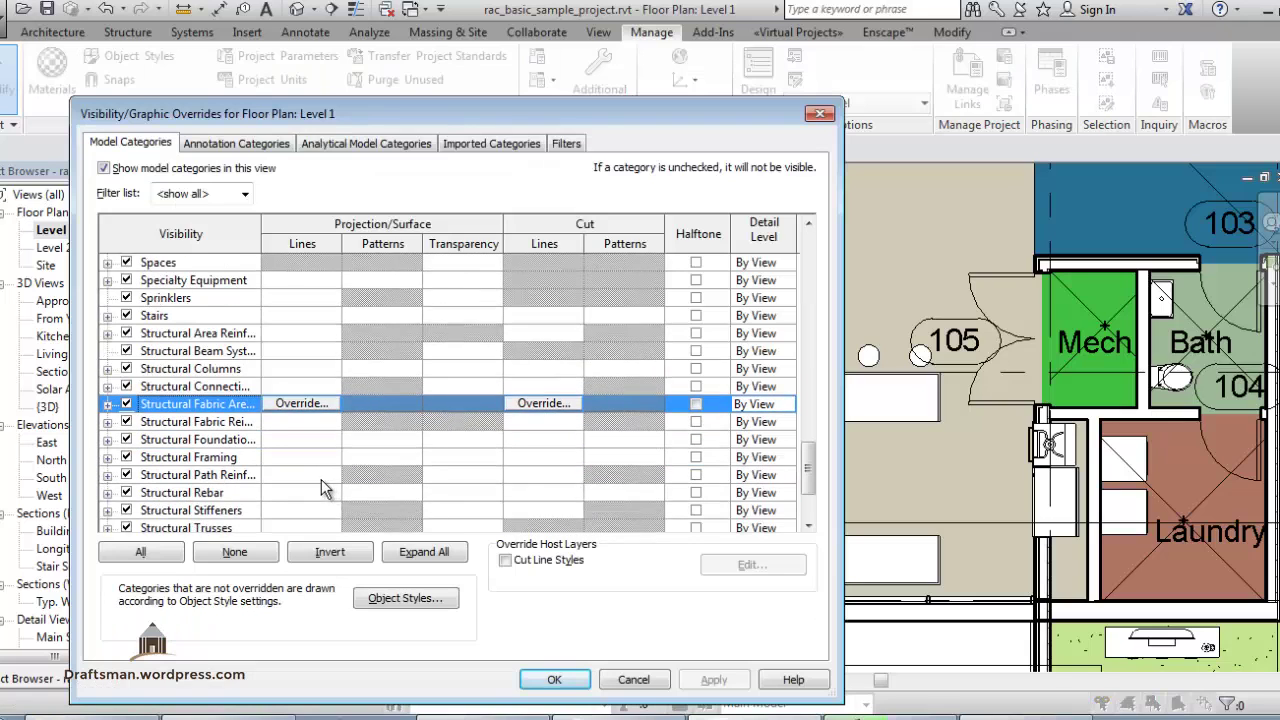
pyautogui.scroll(-1, 305, 488)
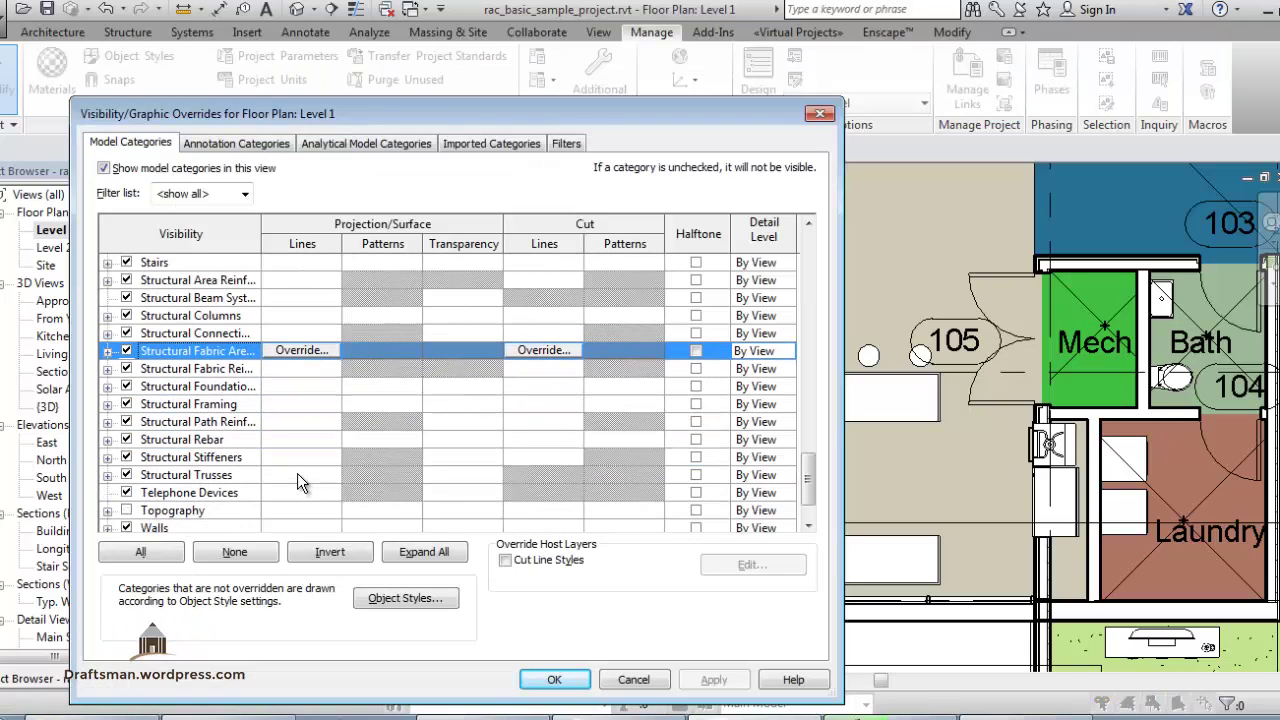
pyautogui.click(207, 335)
pyautogui.click(192, 316)
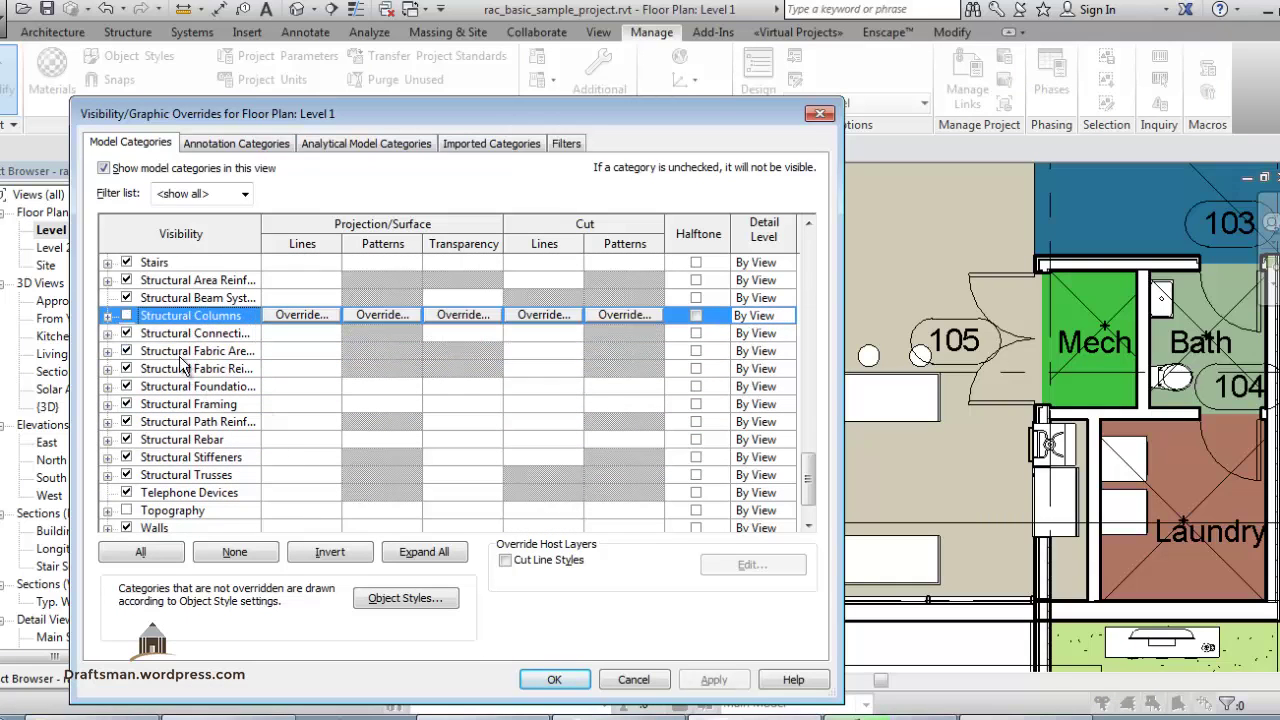
pyautogui.press('space')
pyautogui.click(552, 680)
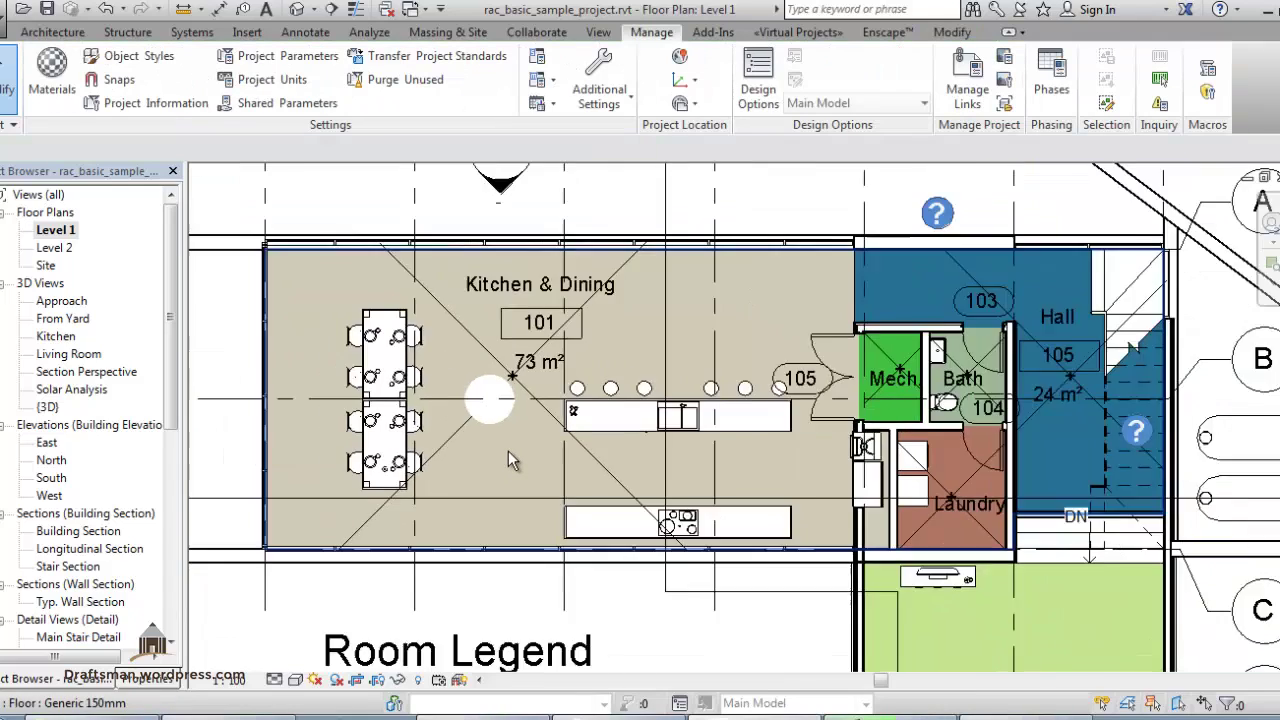
pyautogui.scroll(-3, 508, 450)
pyautogui.scroll(-2, 508, 450)
pyautogui.scroll(3, 654, 533)
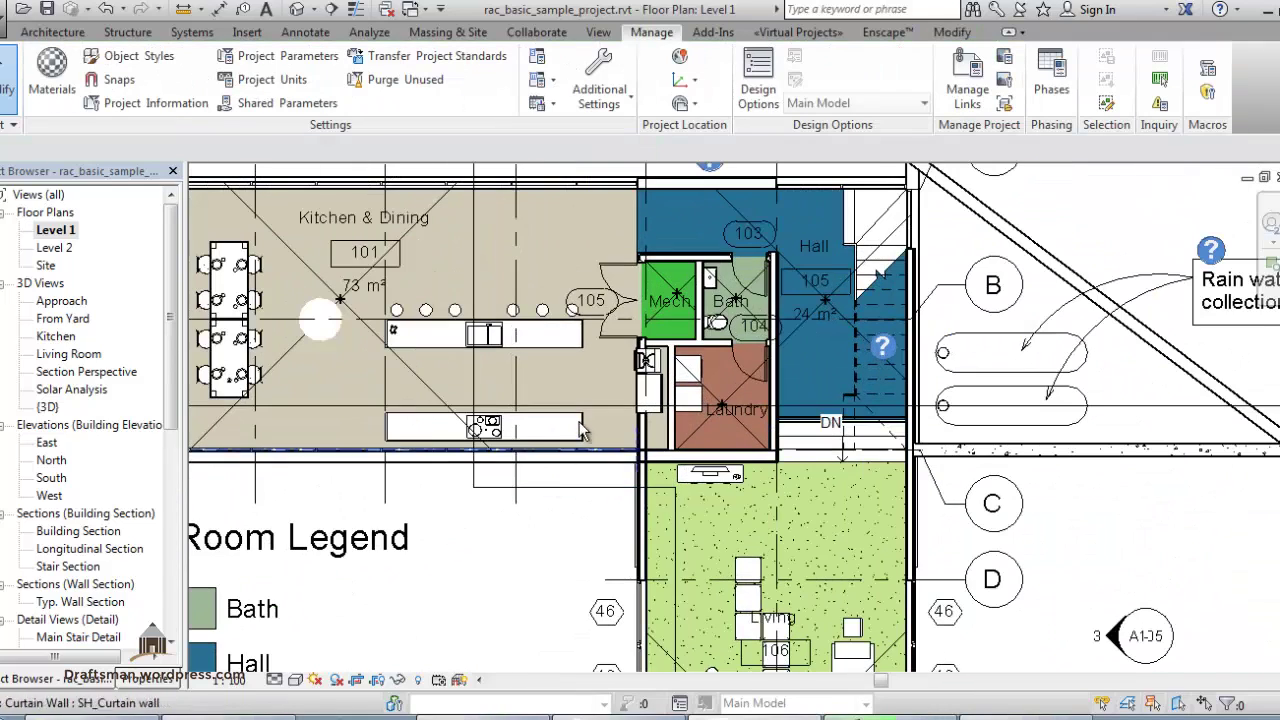
# Select the upper kitchen island casework and temporarily hide it with HH
pyautogui.scroll(2, 548, 380)
pyautogui.scroll(1, 505, 340)
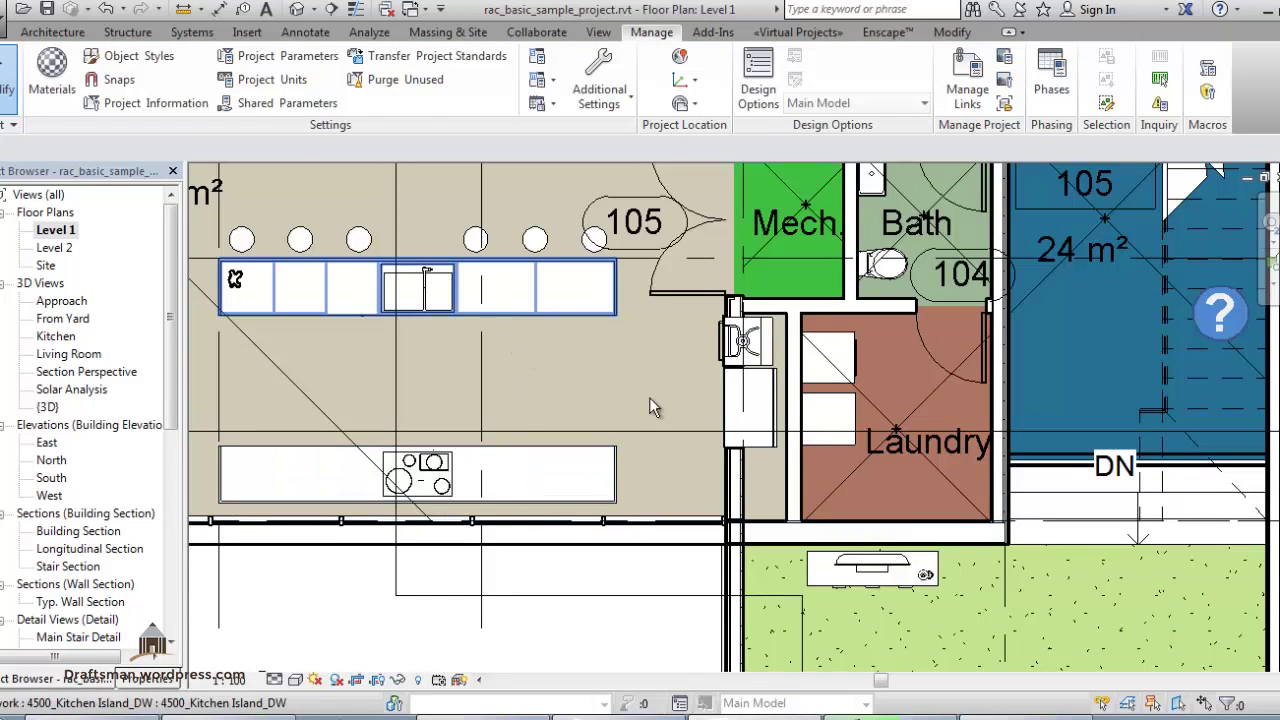
pyautogui.click(514, 300)
pyautogui.click(352, 288)
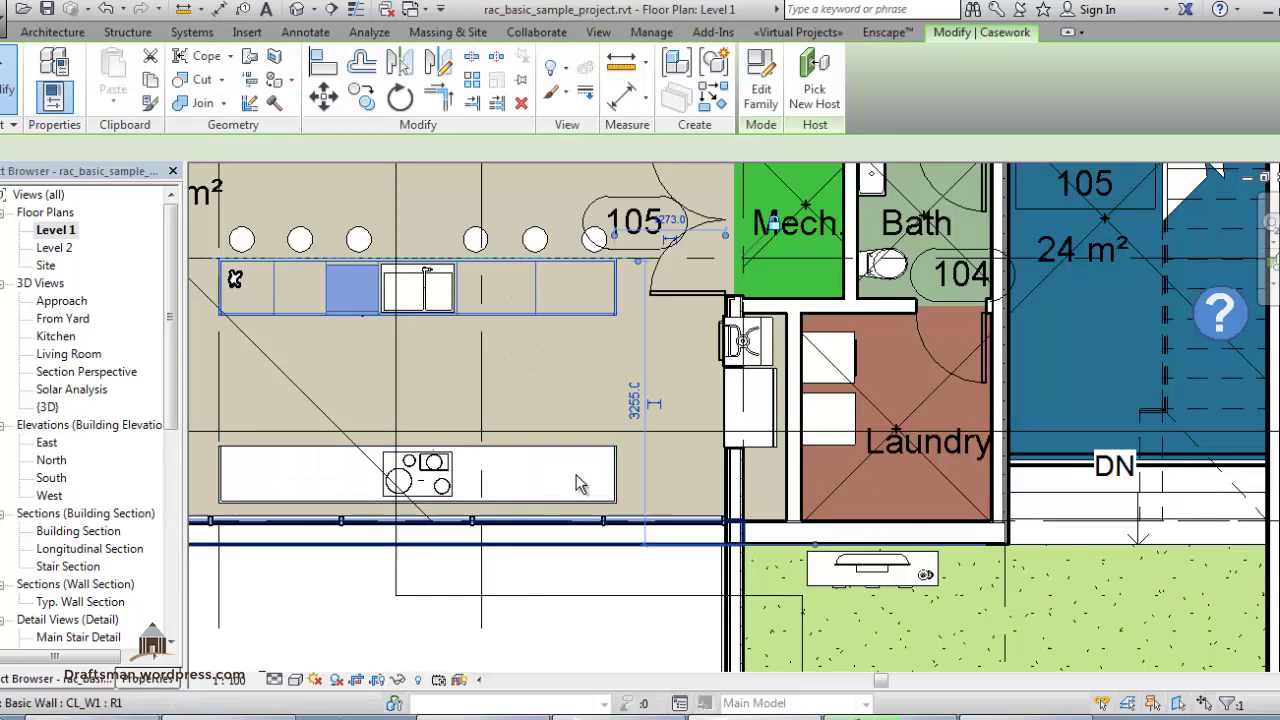
pyautogui.press('h')
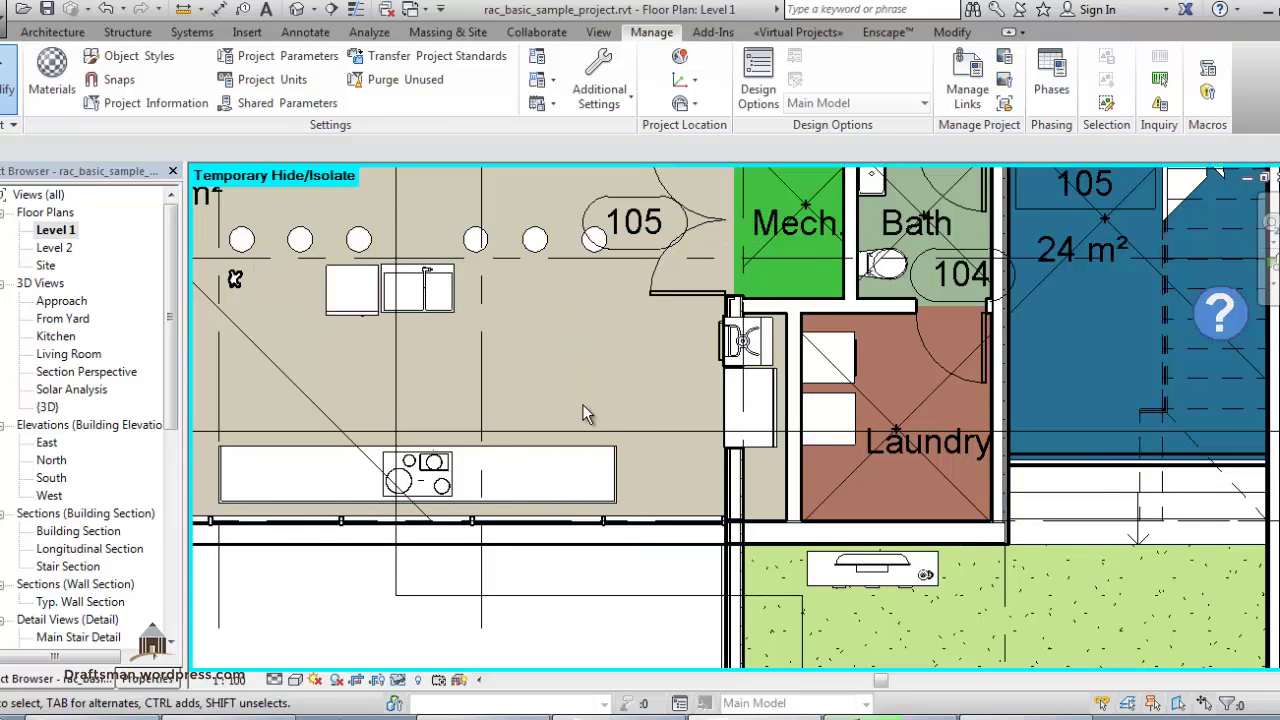
pyautogui.click(400, 679)
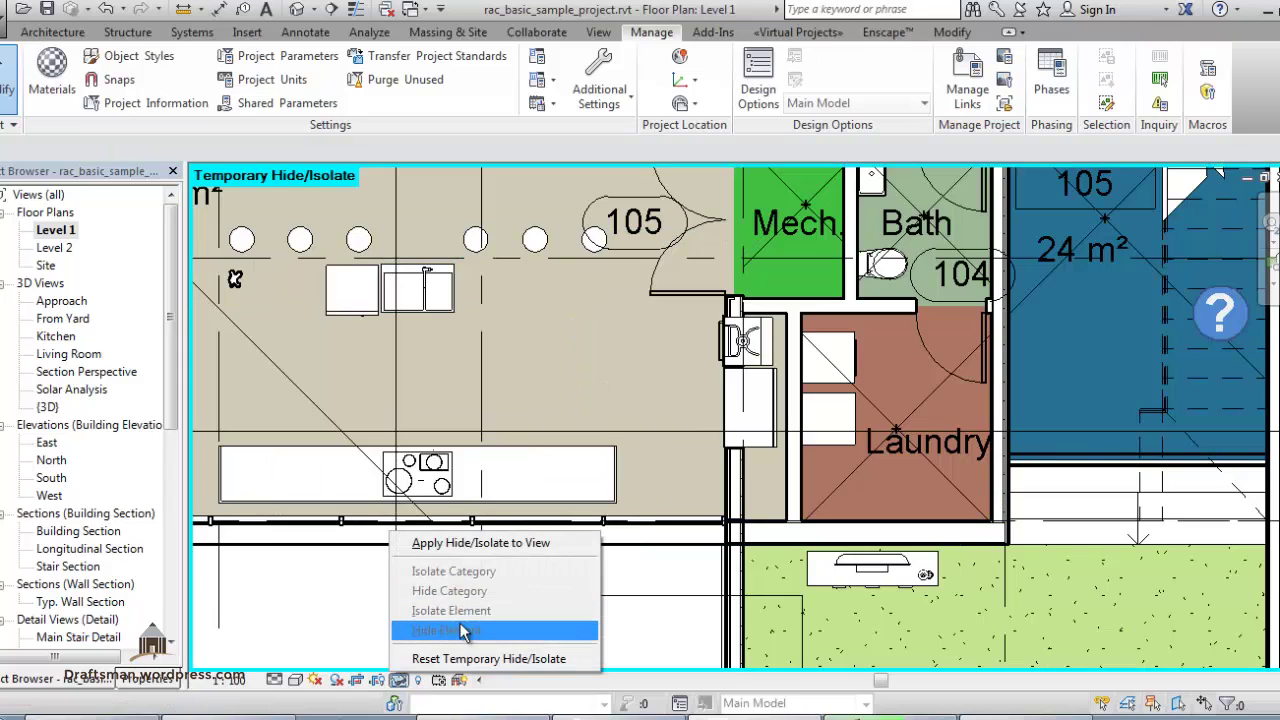
# Apply the temporary hide to the view so the island casework stays hidden
pyautogui.click(474, 543)
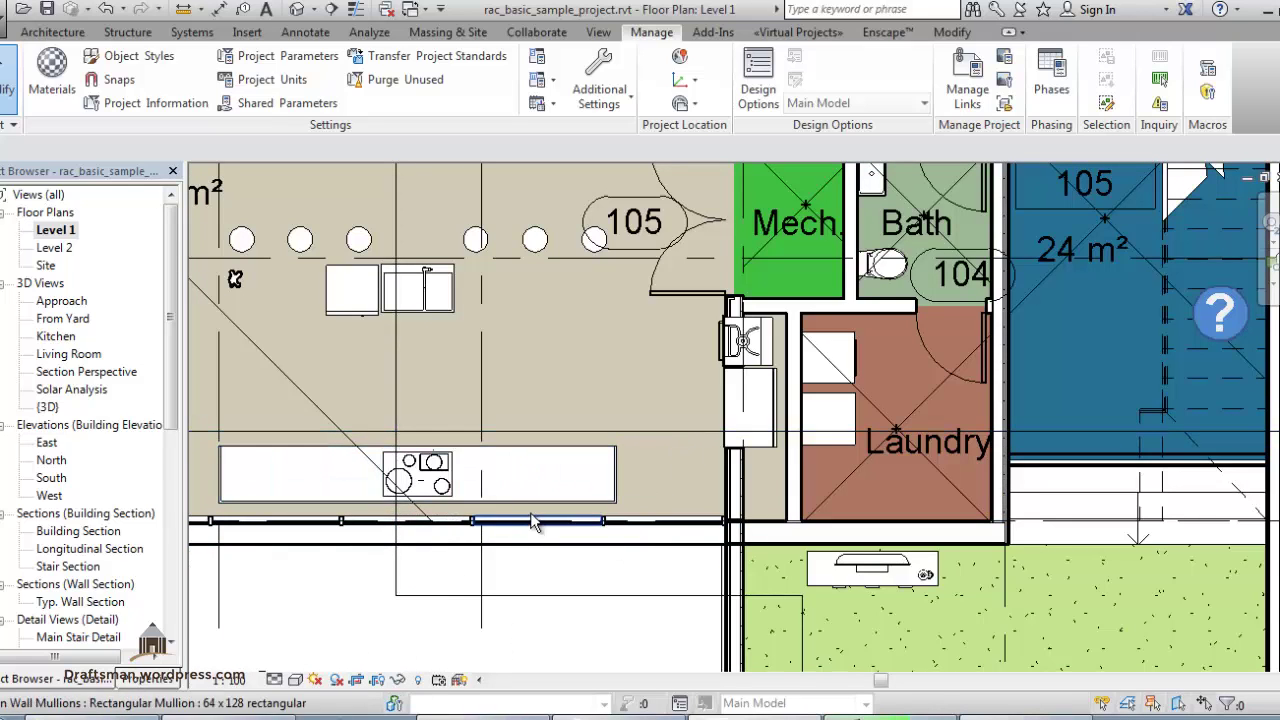
pyautogui.scroll(-2, 421, 551)
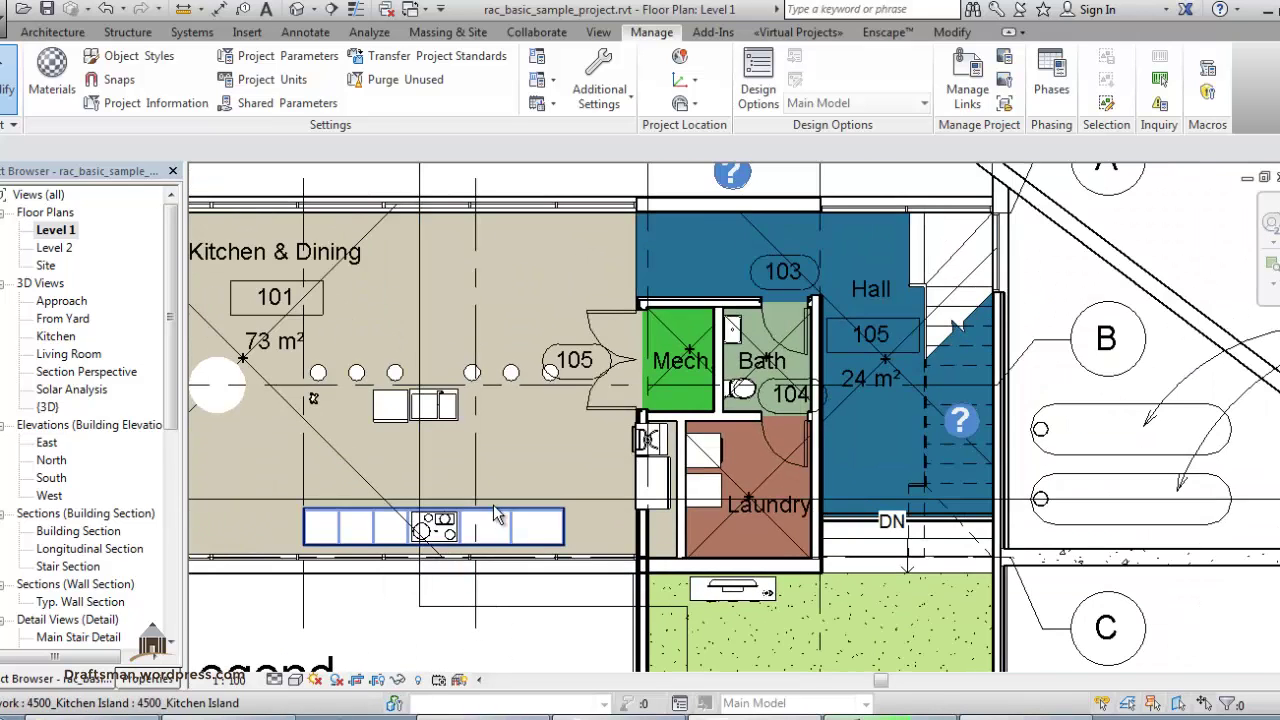
pyautogui.scroll(2, 575, 400)
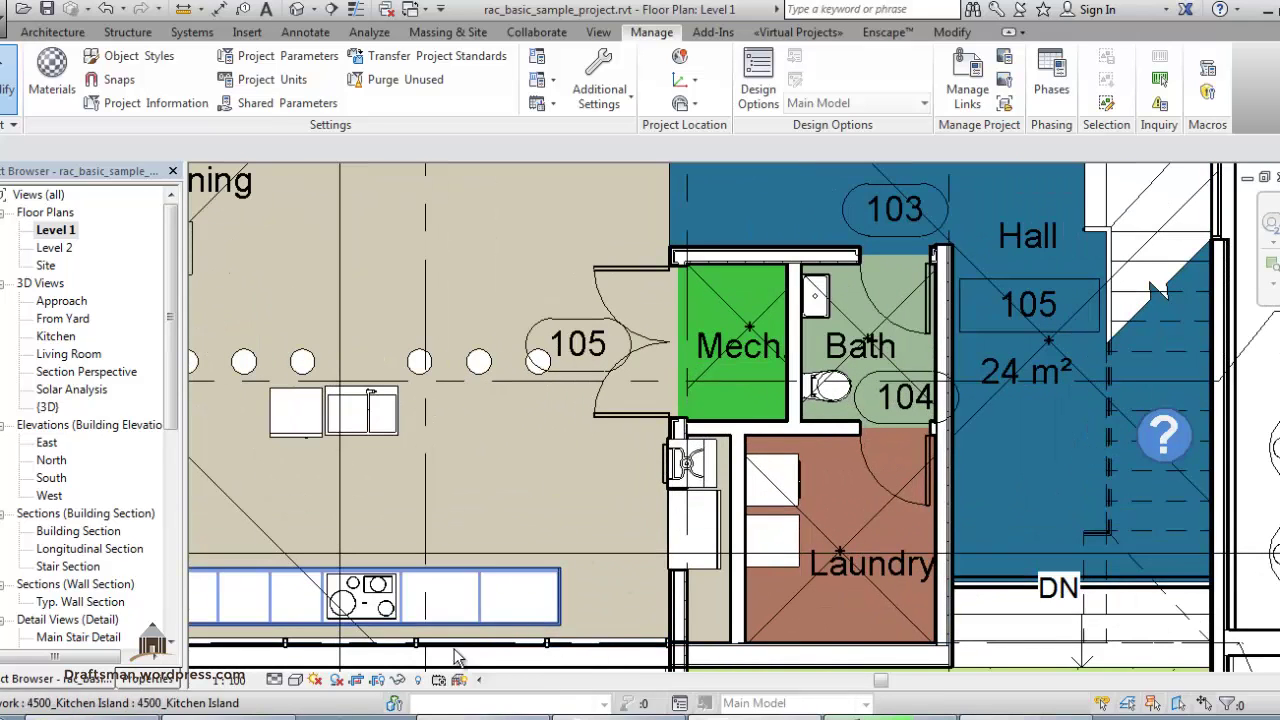
# Set the Level 1 plan's visual style to Shaded
pyautogui.click(295, 683)
pyautogui.click(335, 602)
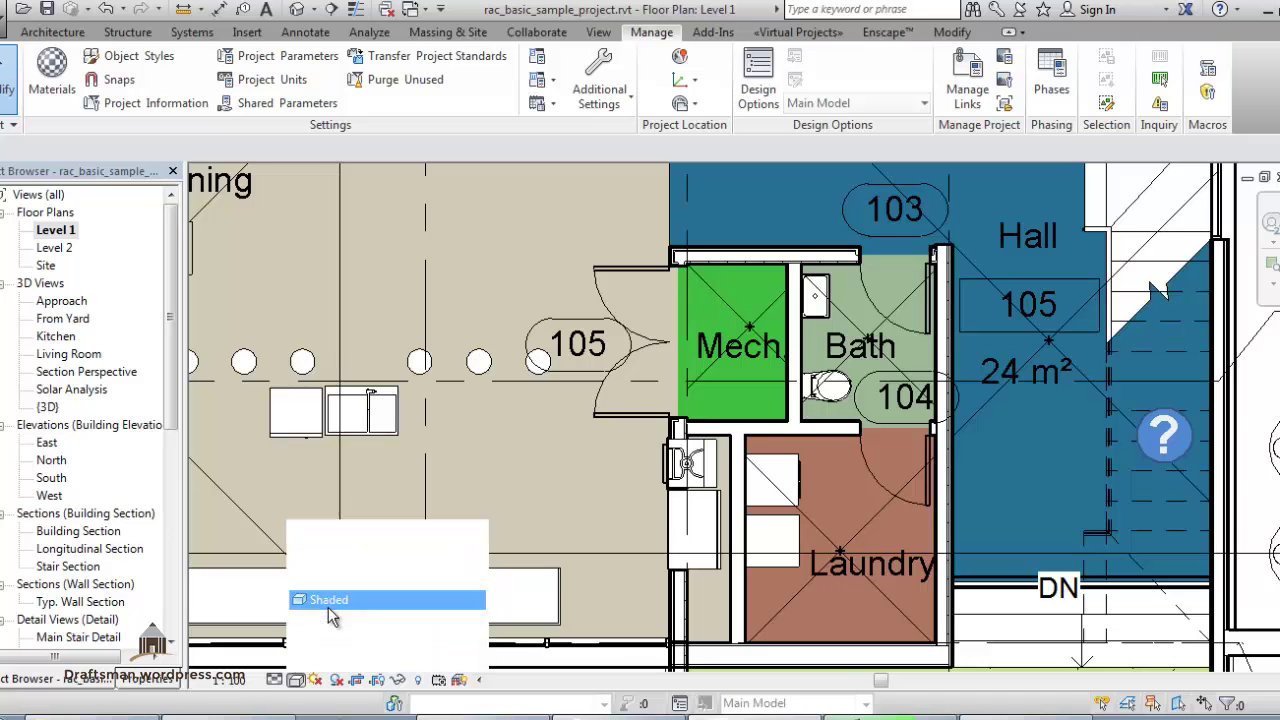
pyautogui.scroll(-2, 465, 483)
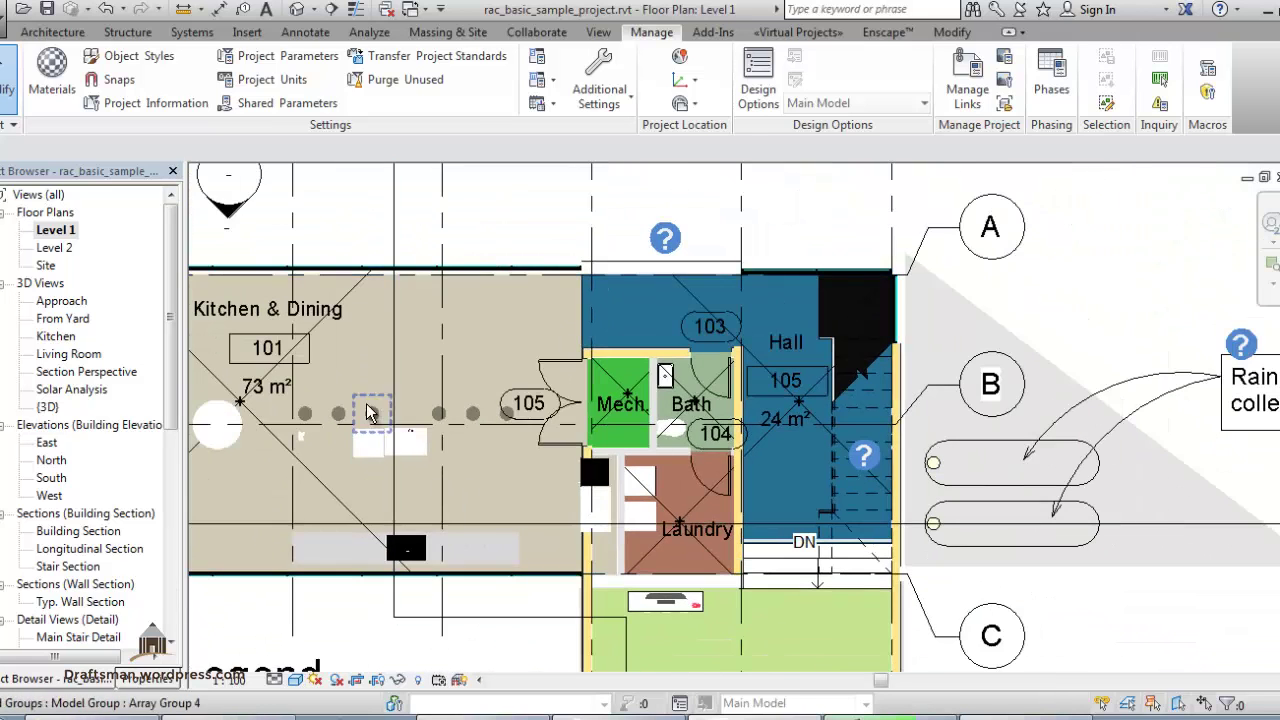
pyautogui.scroll(4, 528, 425)
pyautogui.scroll(-2, 610, 450)
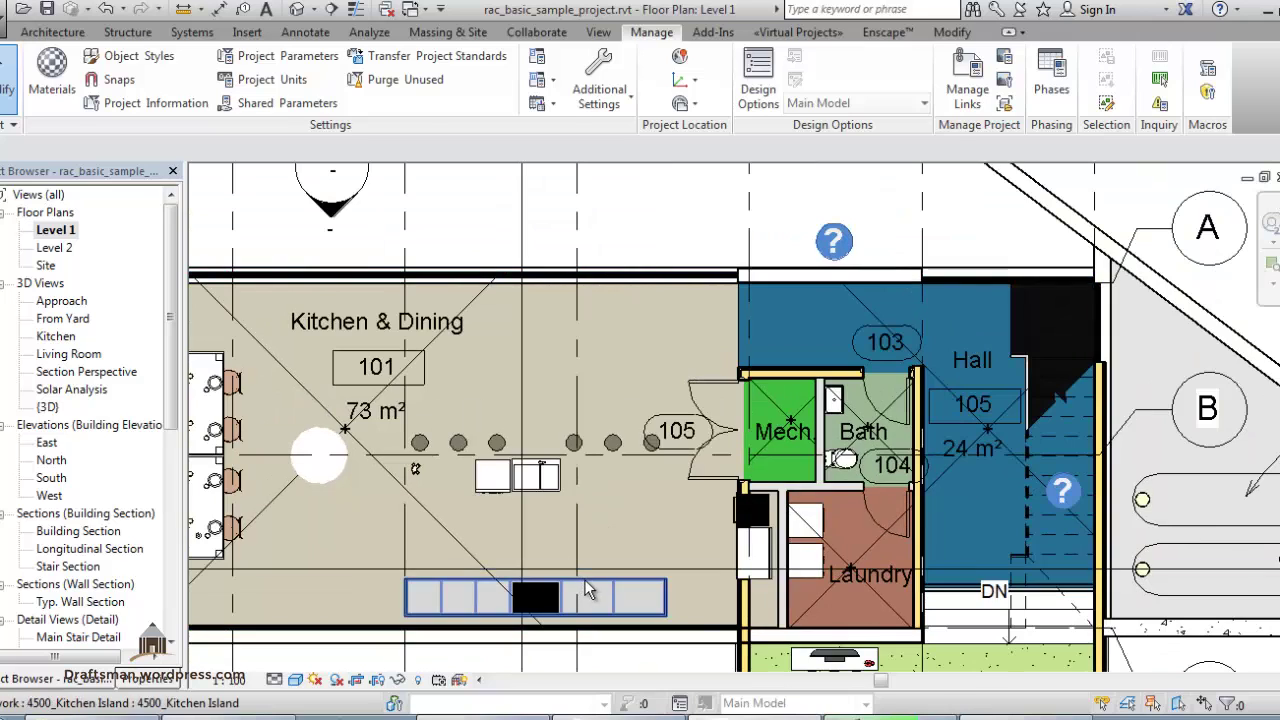
# Override the lower island's projection lines to black, Dash - Tight, halftone
pyautogui.click(585, 588)
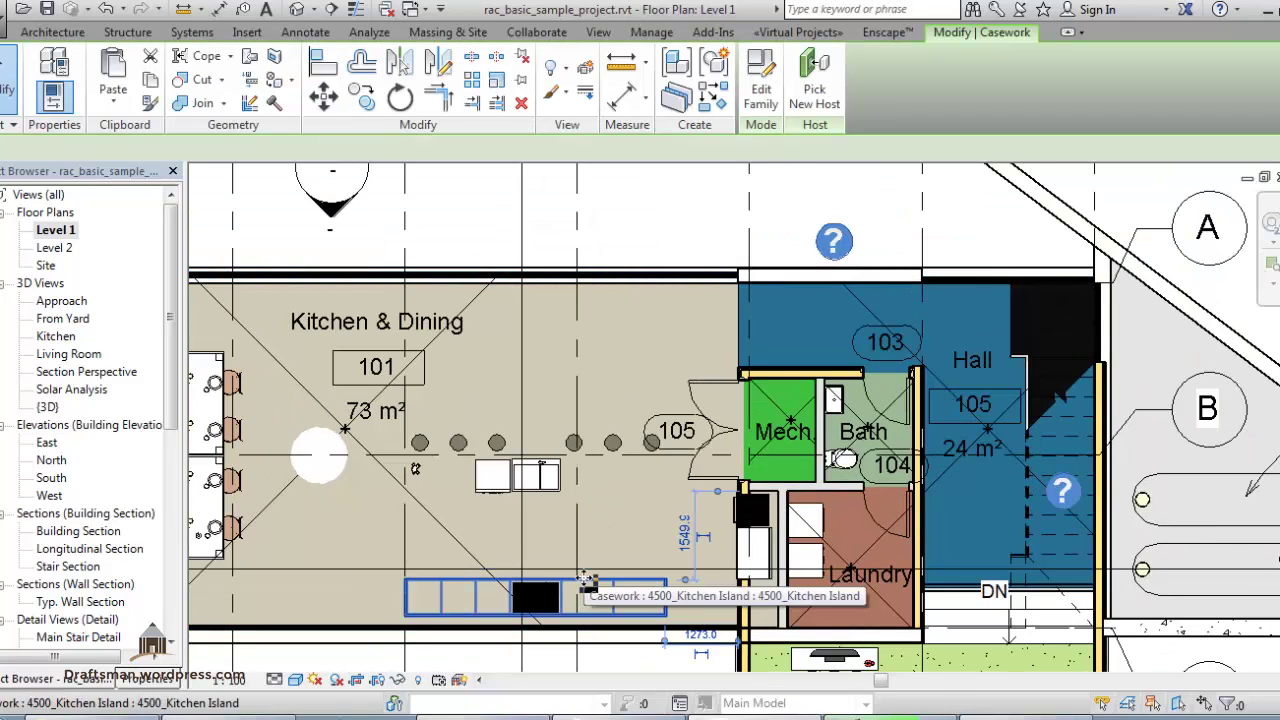
pyautogui.rightClick(586, 581)
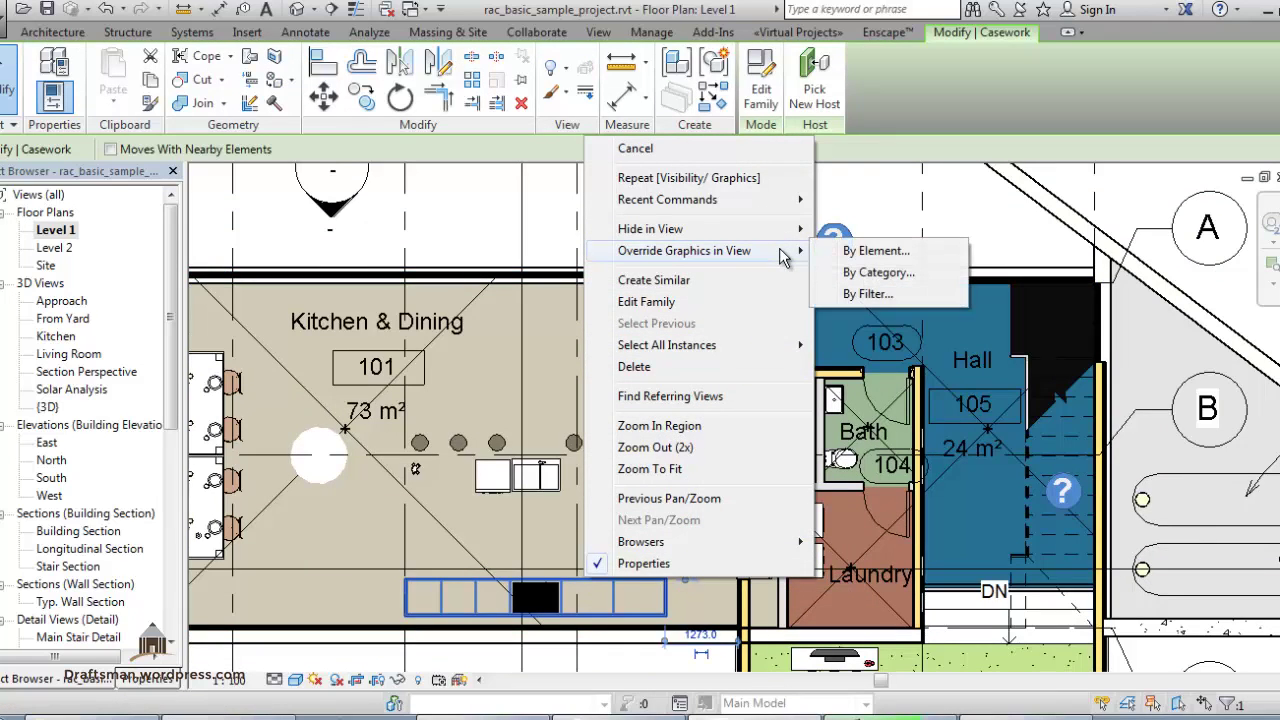
pyautogui.moveTo(684, 251)
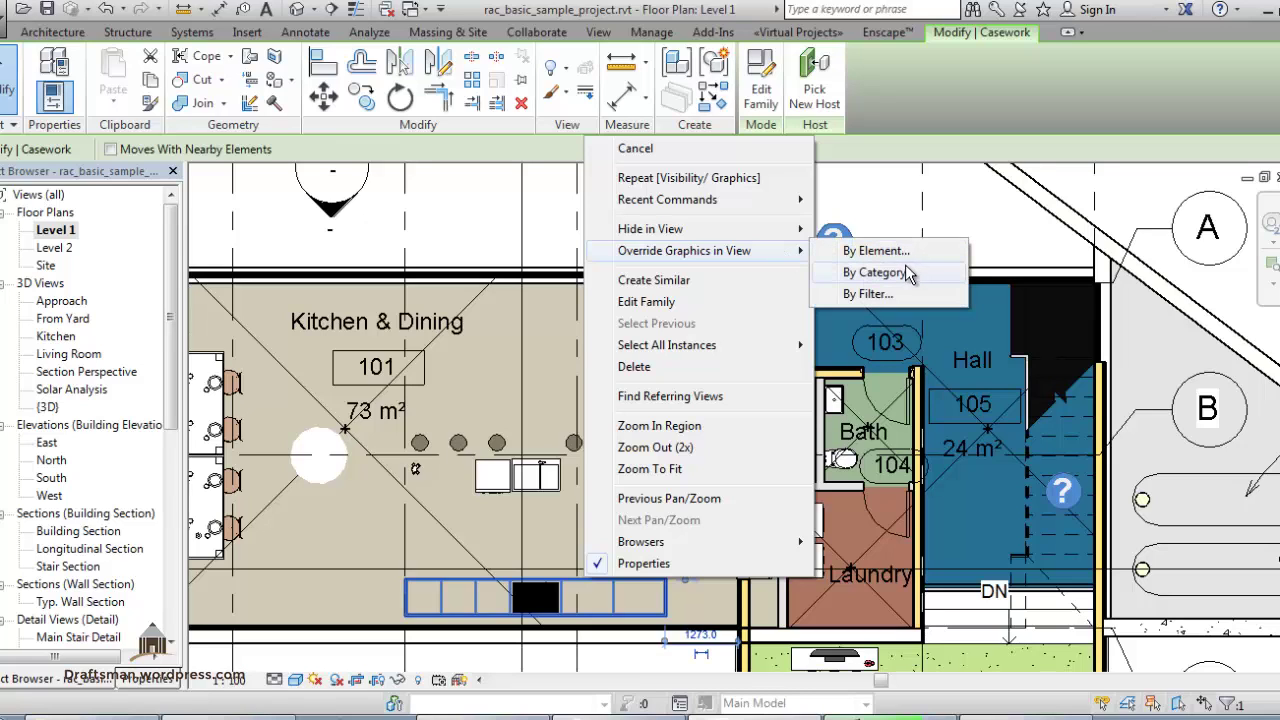
pyautogui.click(910, 253)
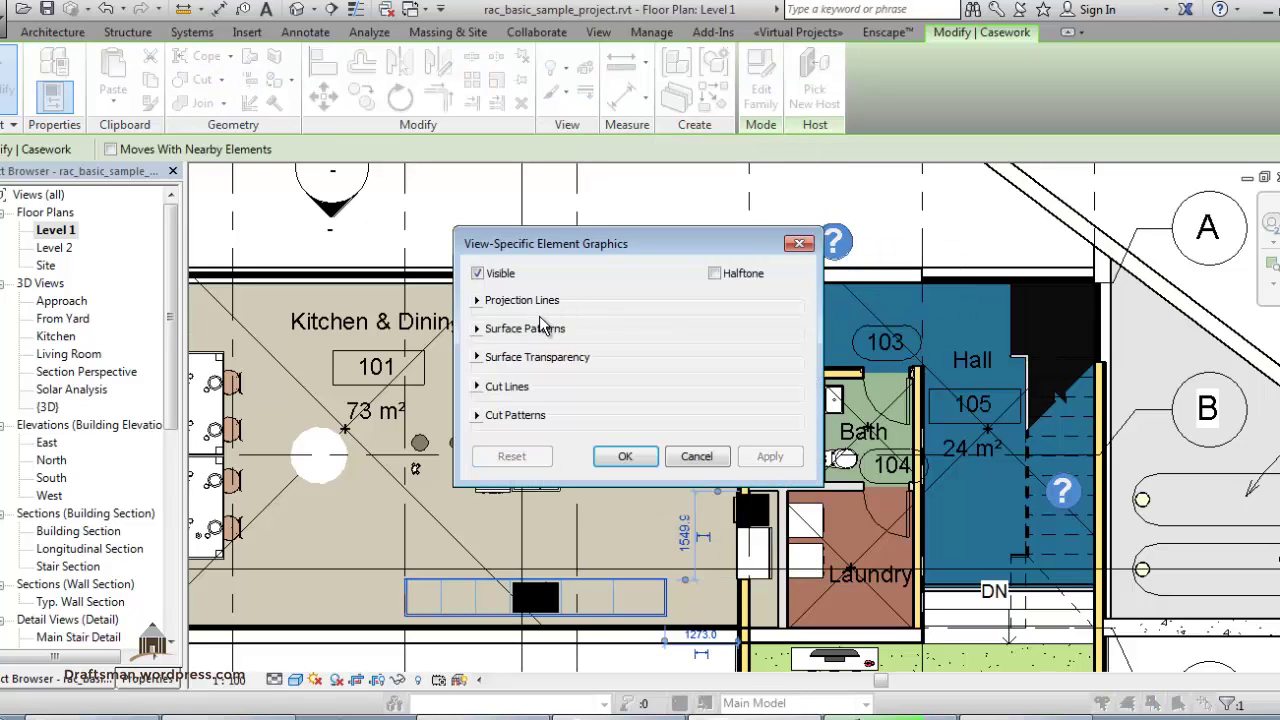
pyautogui.click(479, 301)
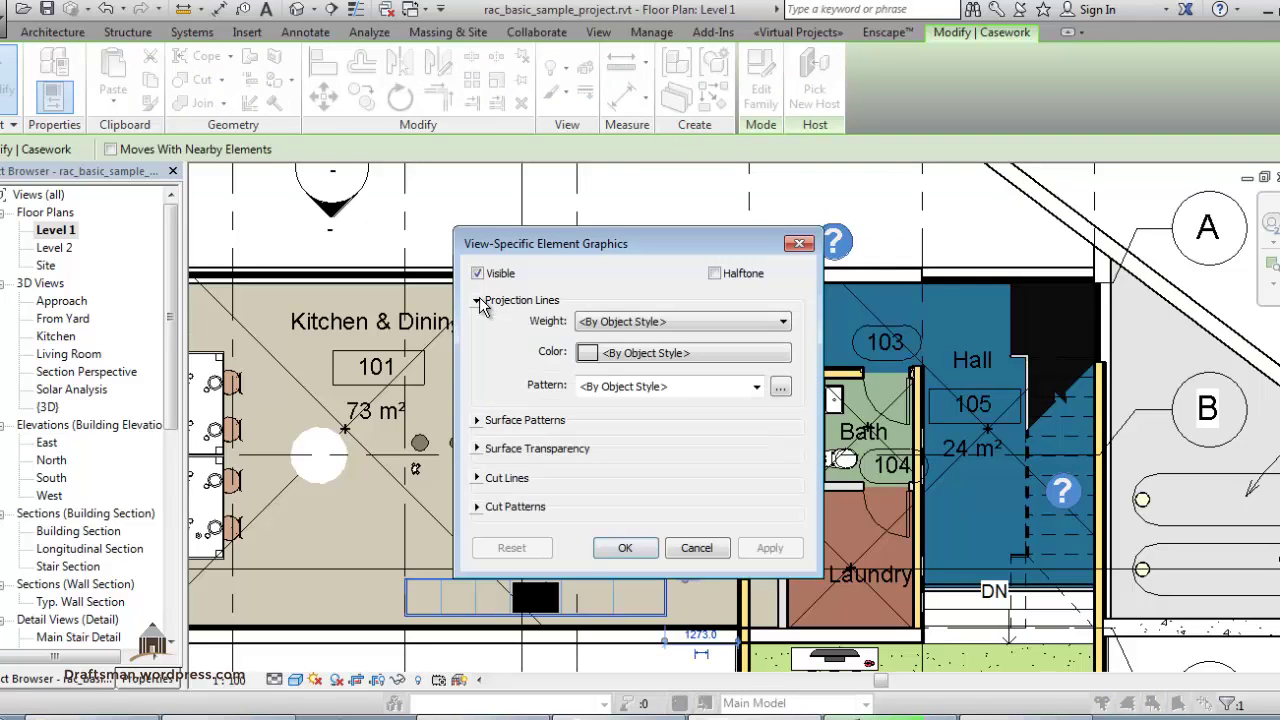
pyautogui.click(604, 352)
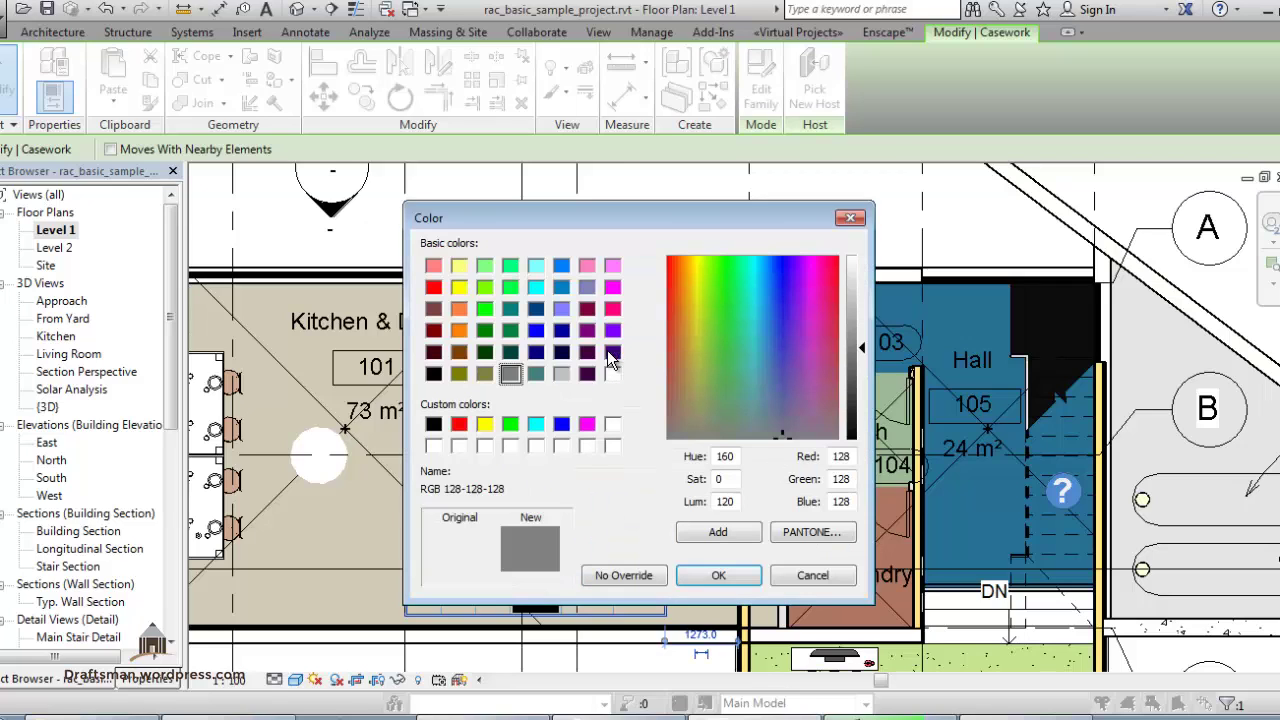
pyautogui.click(434, 425)
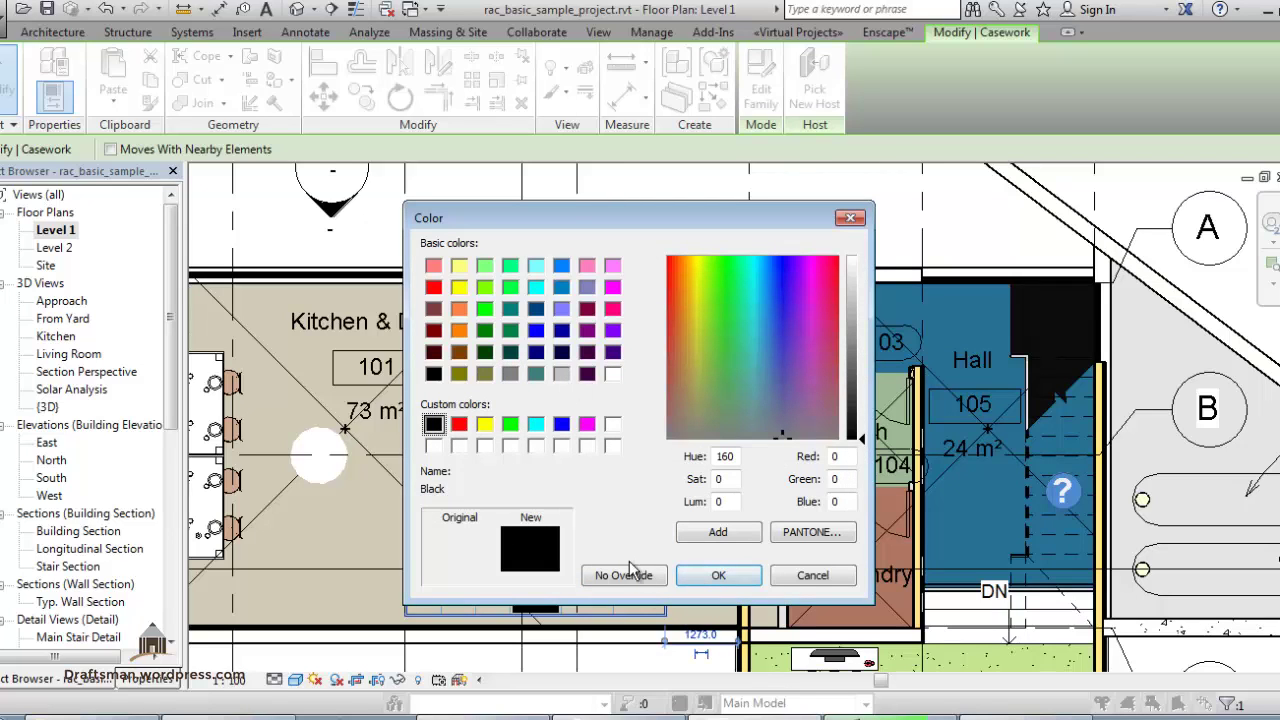
pyautogui.click(718, 575)
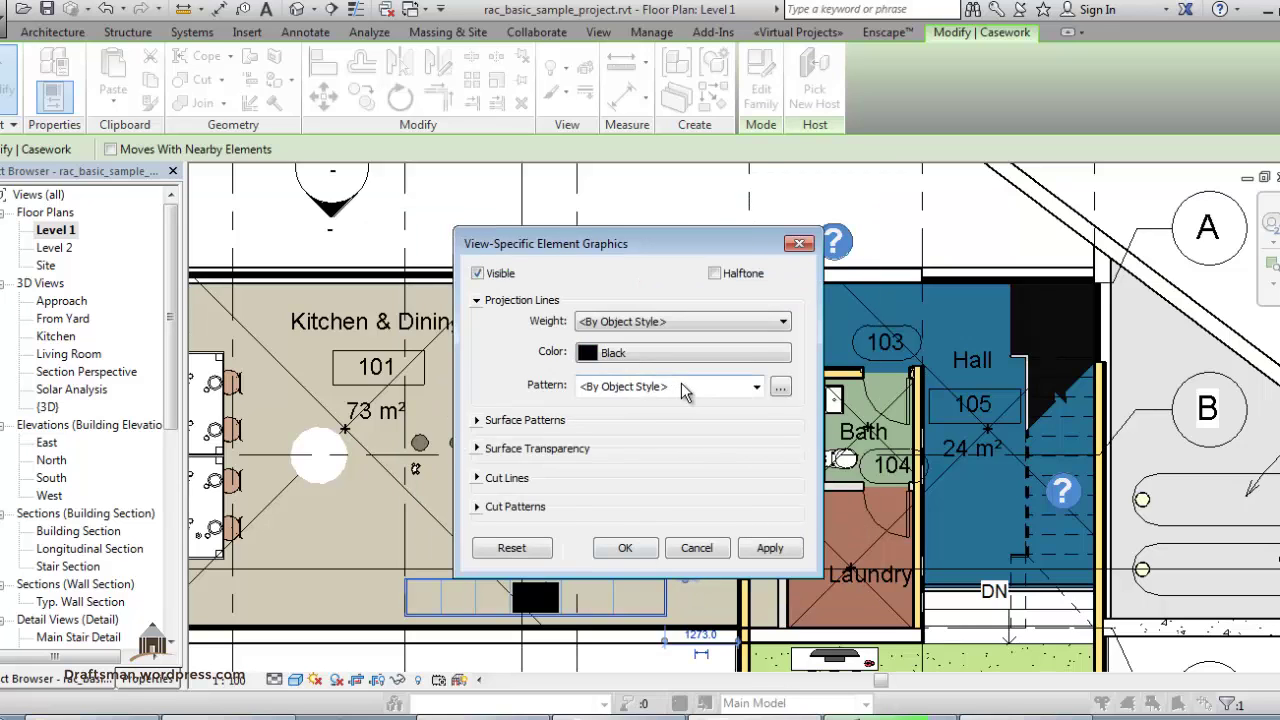
pyautogui.click(684, 388)
pyautogui.click(700, 150)
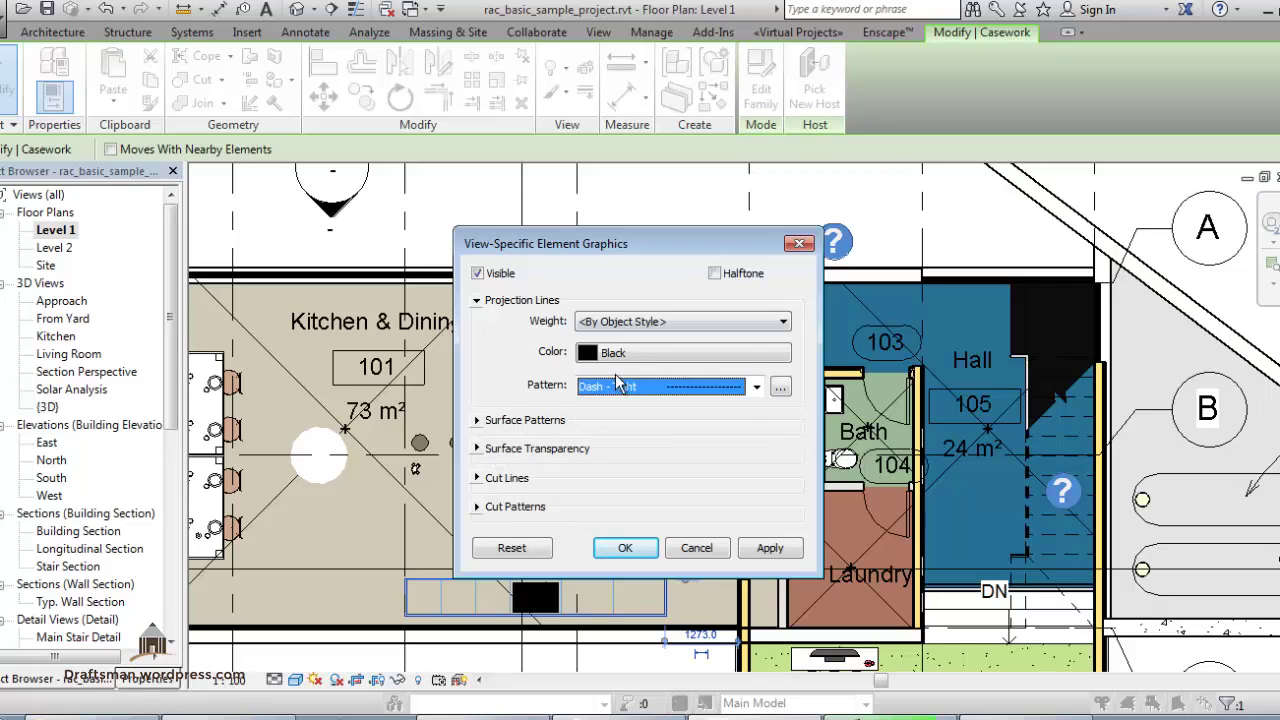
pyautogui.click(731, 276)
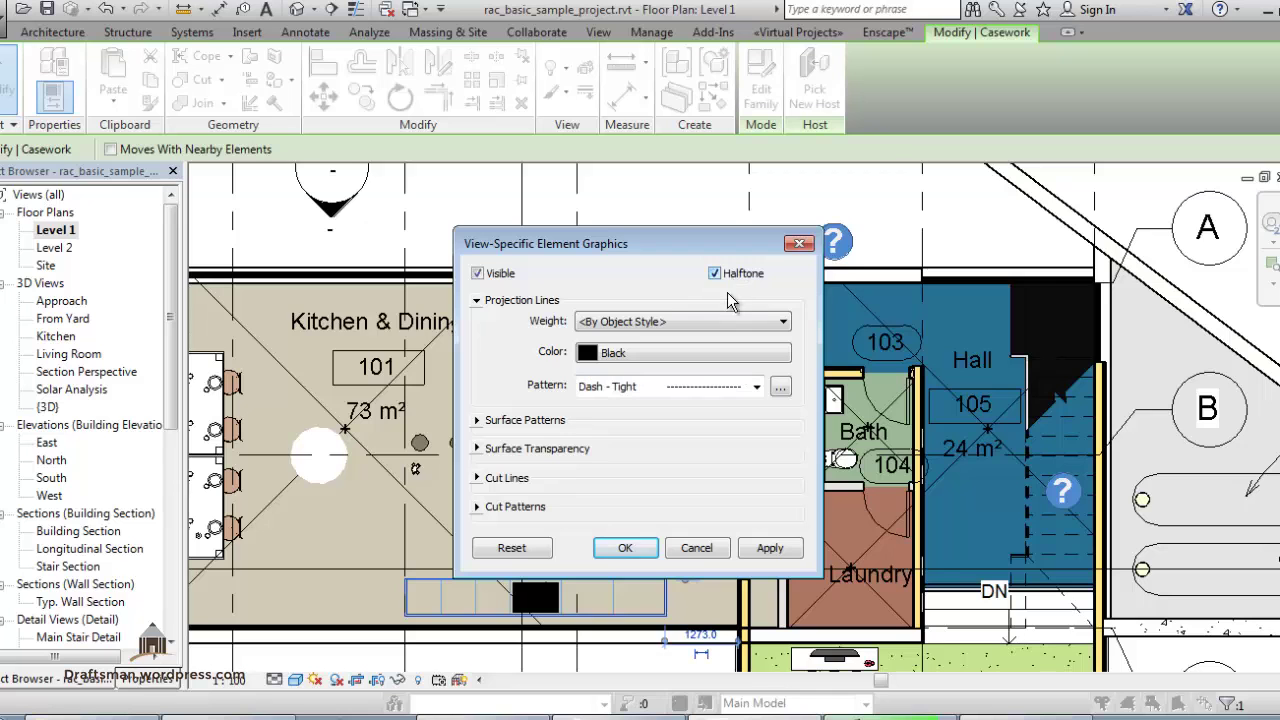
pyautogui.click(766, 548)
pyautogui.click(625, 548)
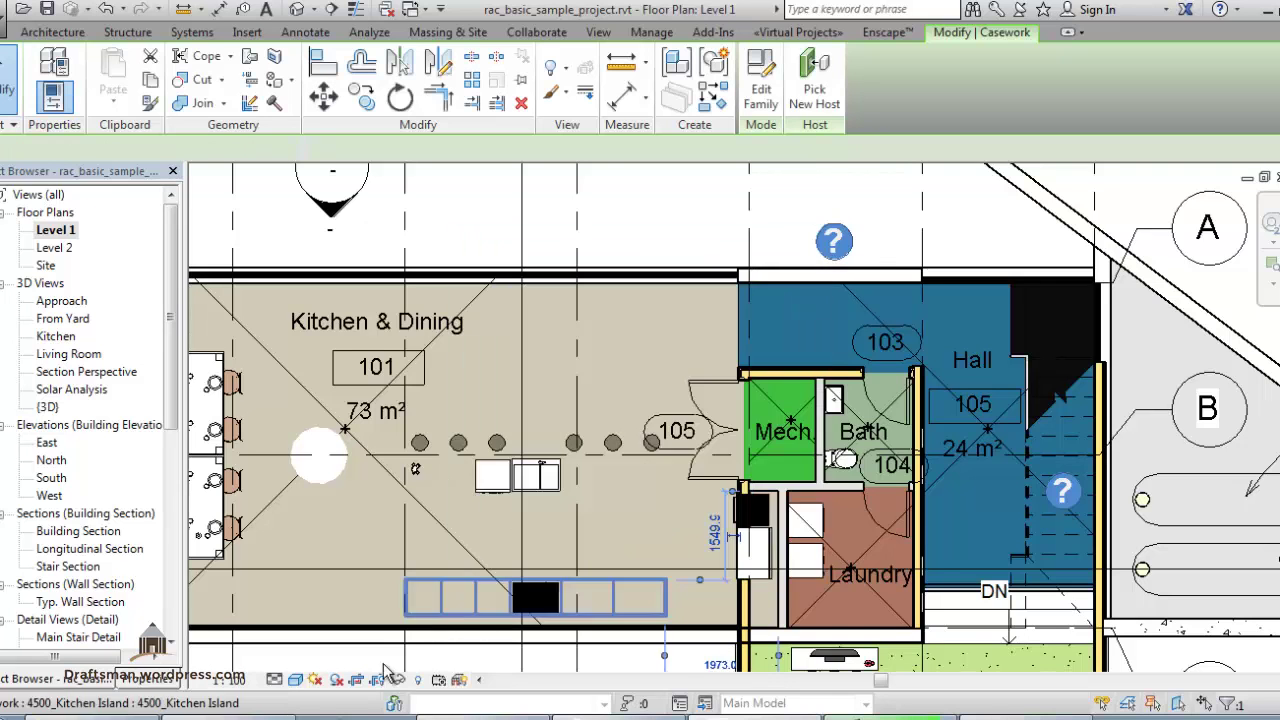
pyautogui.scroll(3, 567, 575)
pyautogui.scroll(2, 567, 575)
pyautogui.scroll(-2, 567, 575)
pyautogui.scroll(-2, 567, 575)
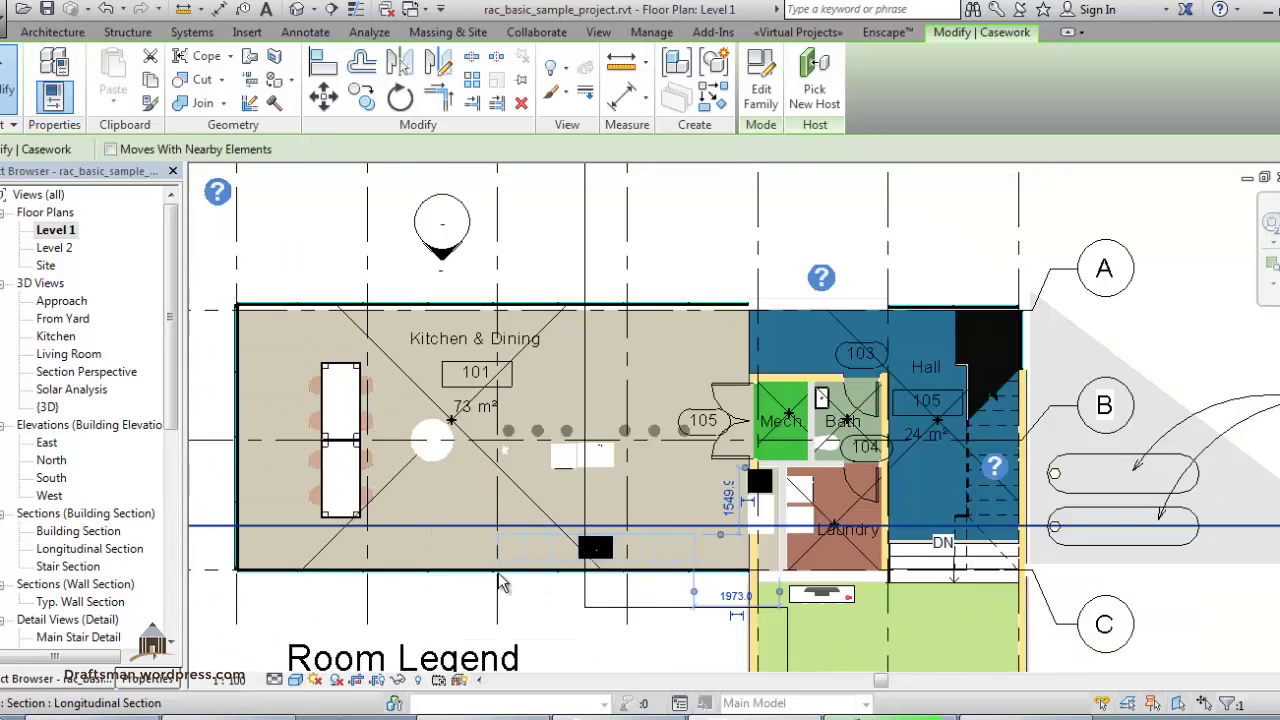
pyautogui.scroll(-2, 567, 575)
pyautogui.click(243, 608)
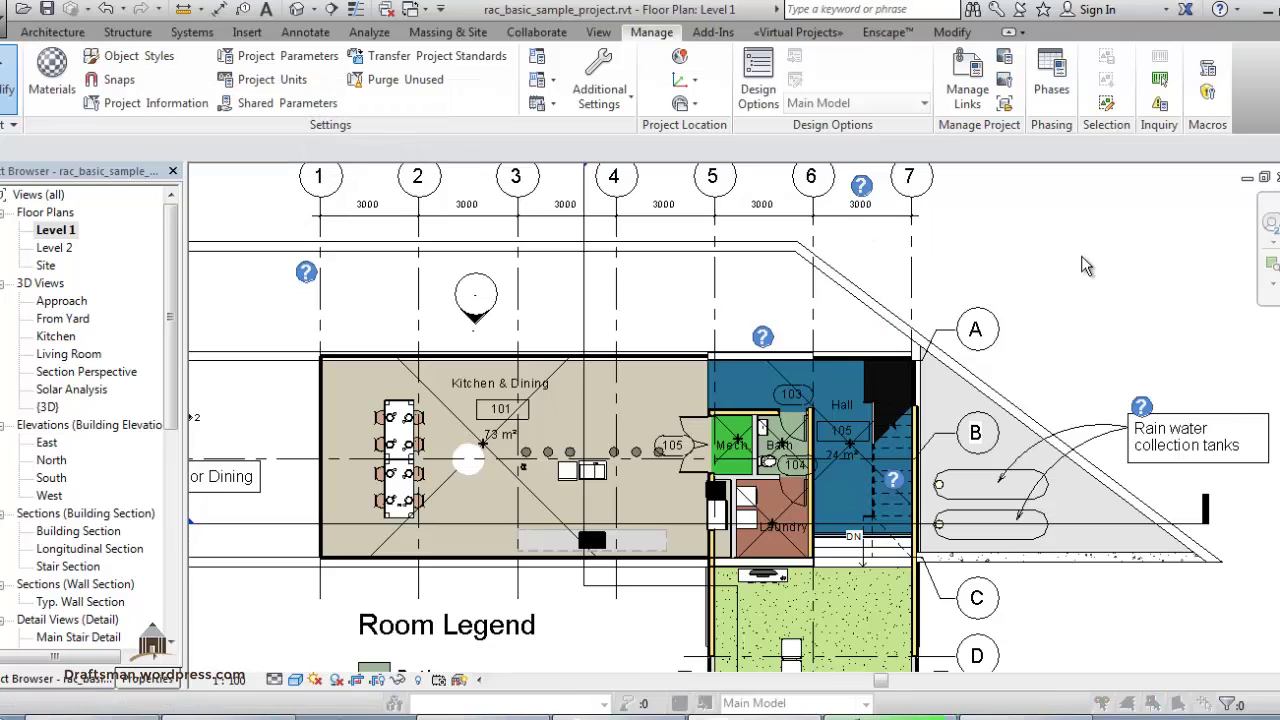
pyautogui.press('v')
pyautogui.press('v')
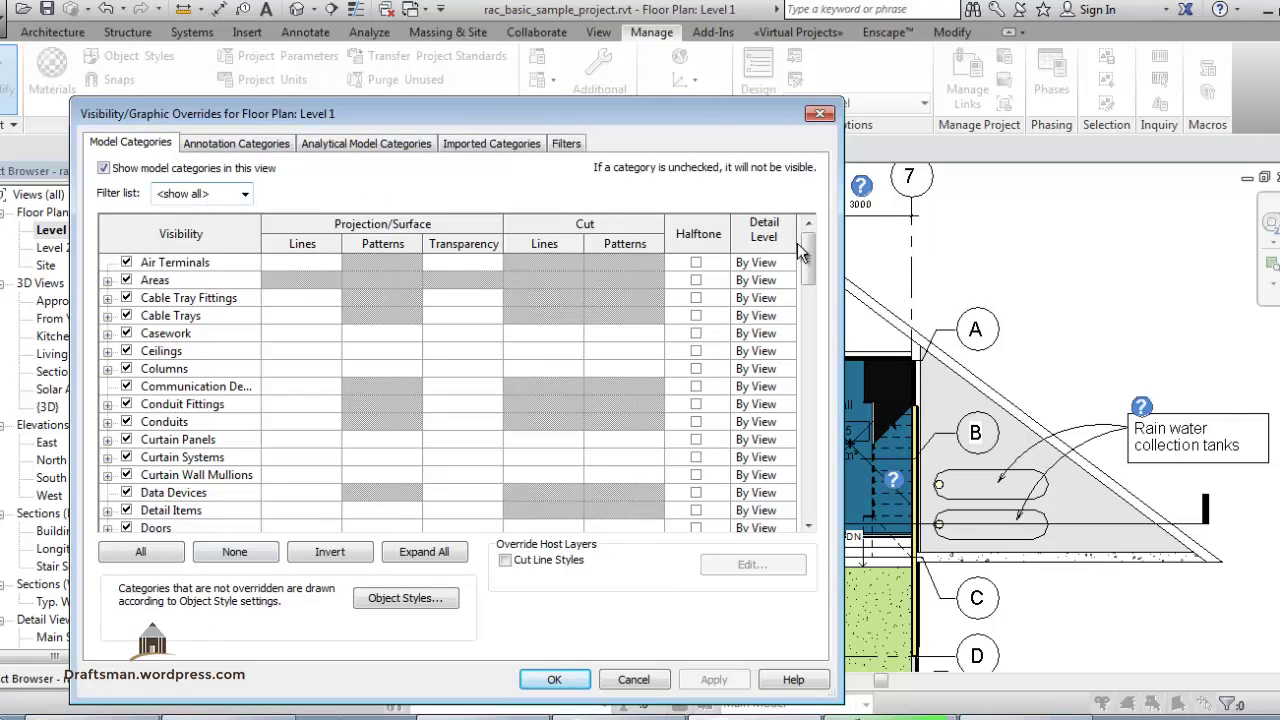
pyautogui.press('Escape')
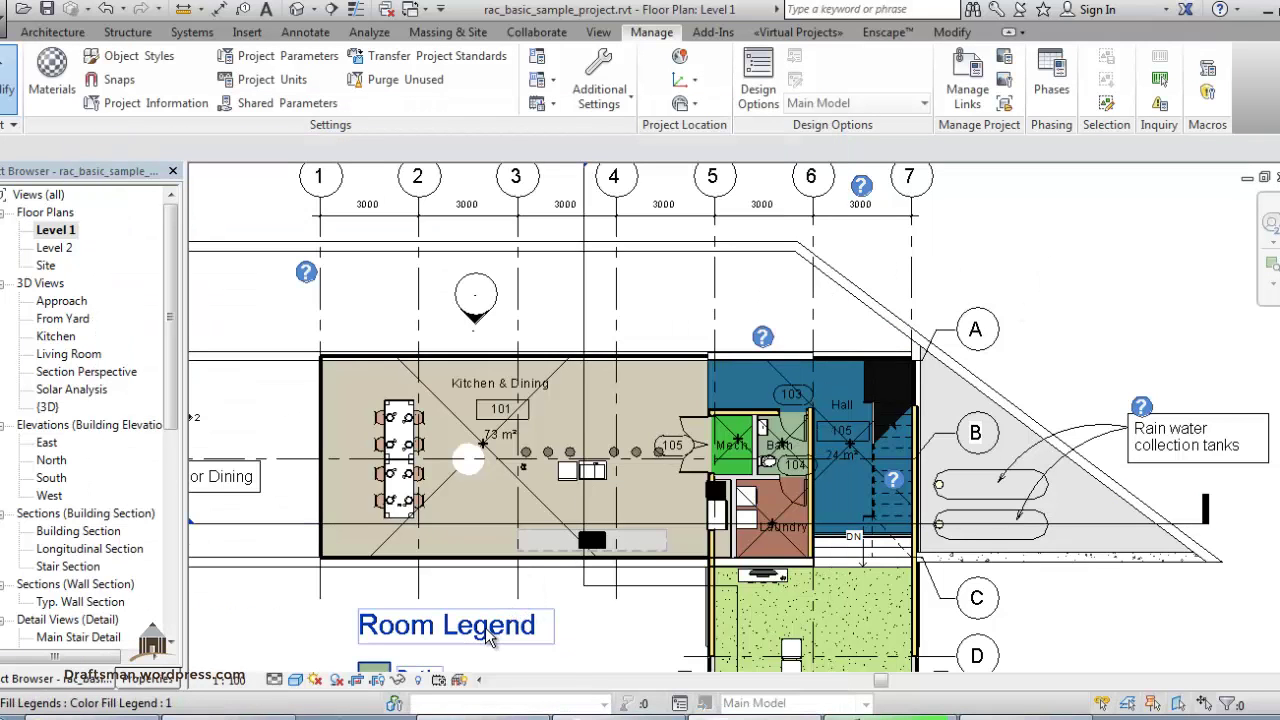
pyautogui.rightClick(489, 640)
pyautogui.moveTo(588, 300)
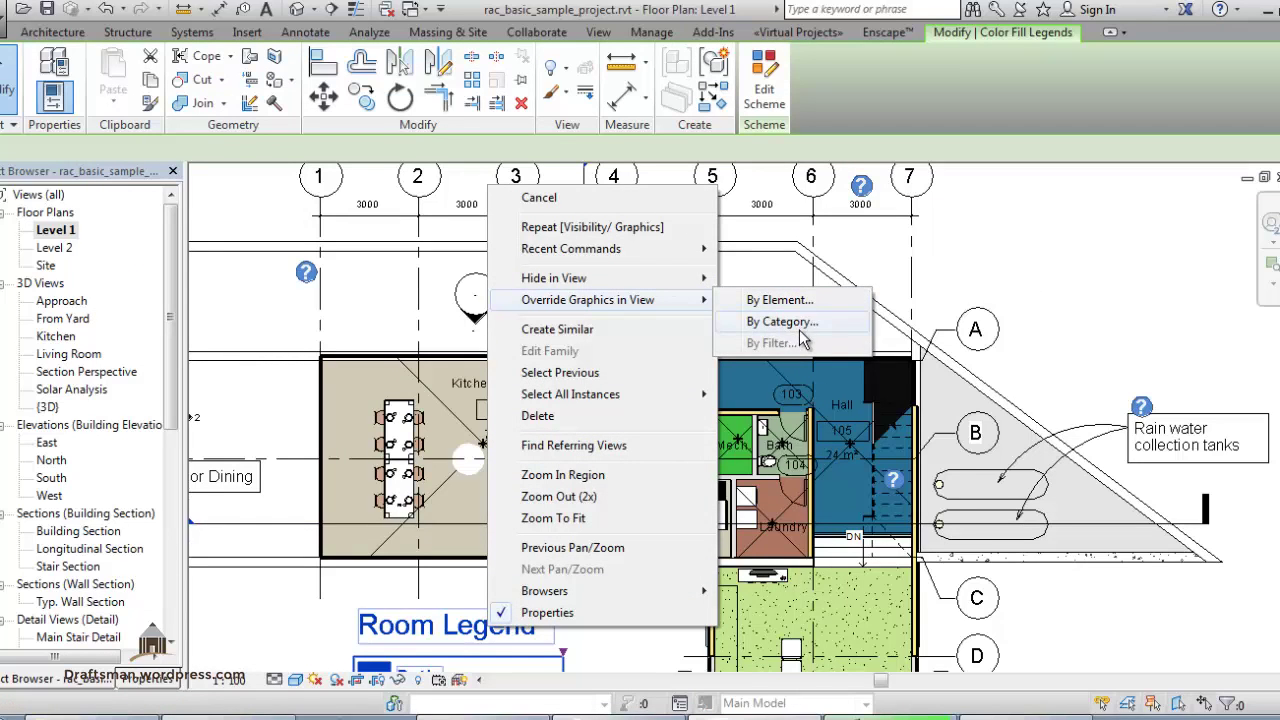
pyautogui.click(1115, 281)
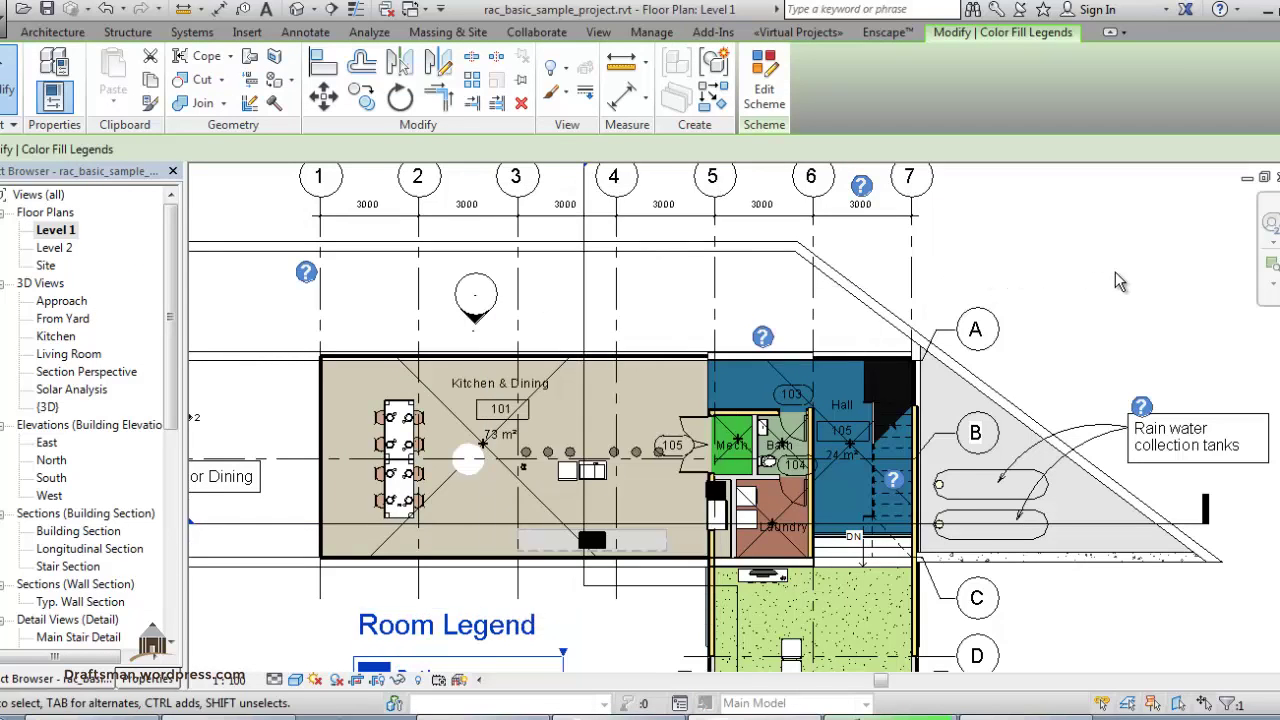